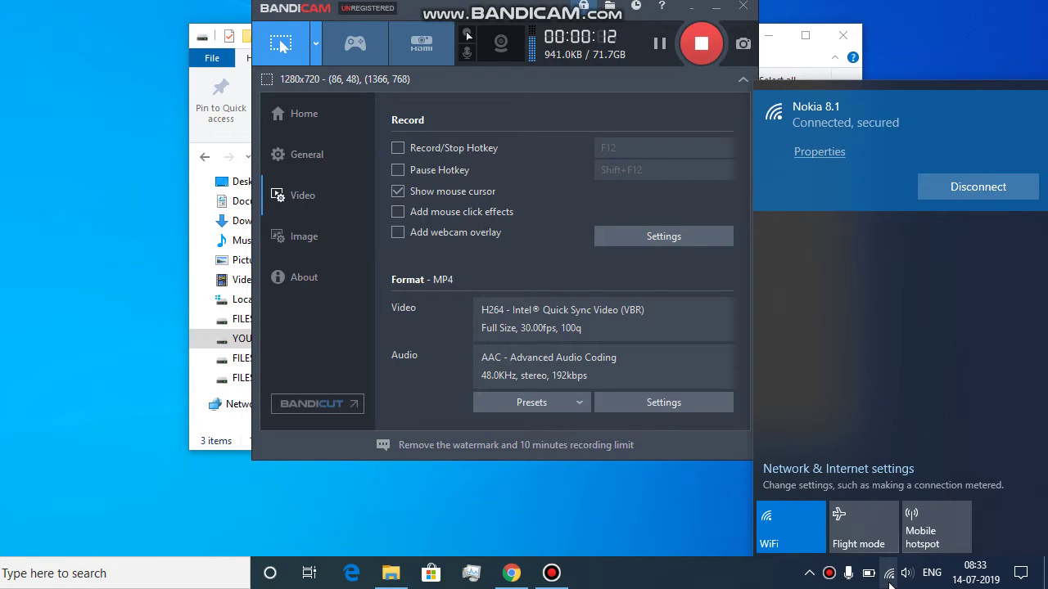
- Check the Wi-Fi connection and the available network options in the Windows network flyout
left_click(889, 581)
left_click(889, 581)
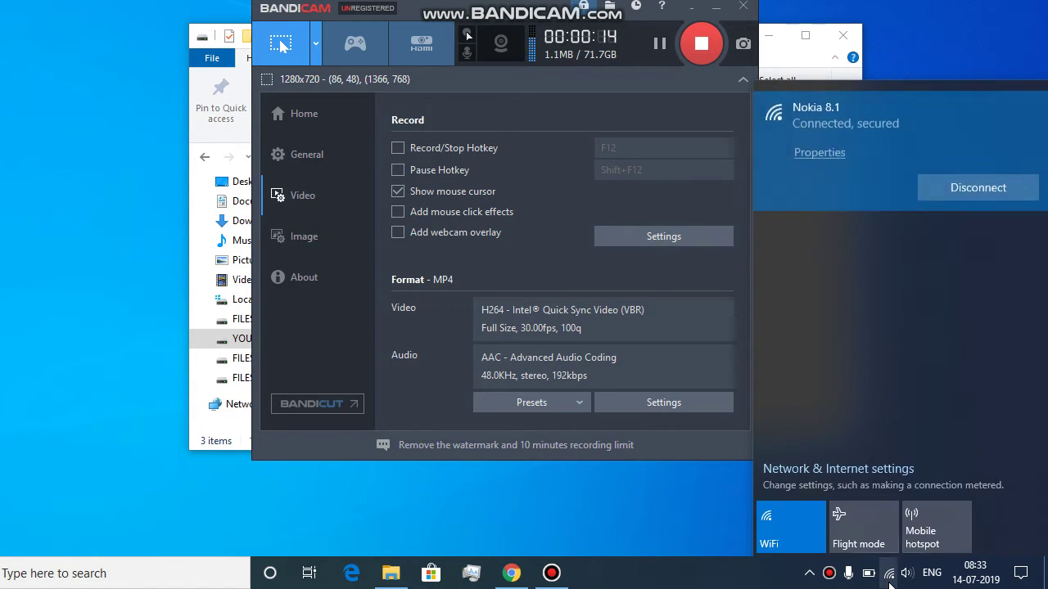
left_click(888, 581)
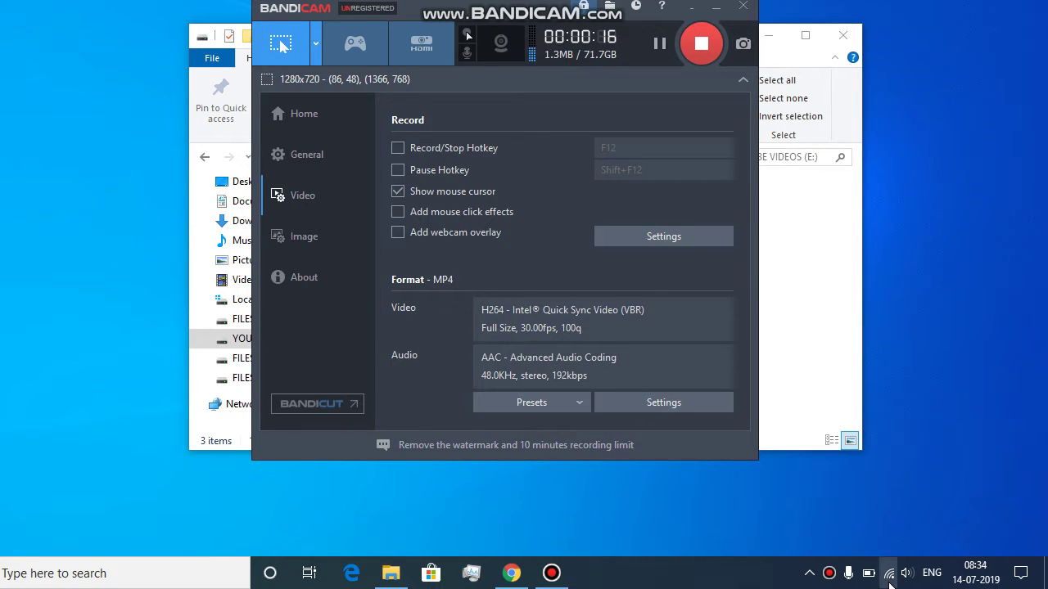
left_click(889, 581)
left_click(889, 581)
left_click(889, 582)
left_click(889, 581)
left_click(889, 581)
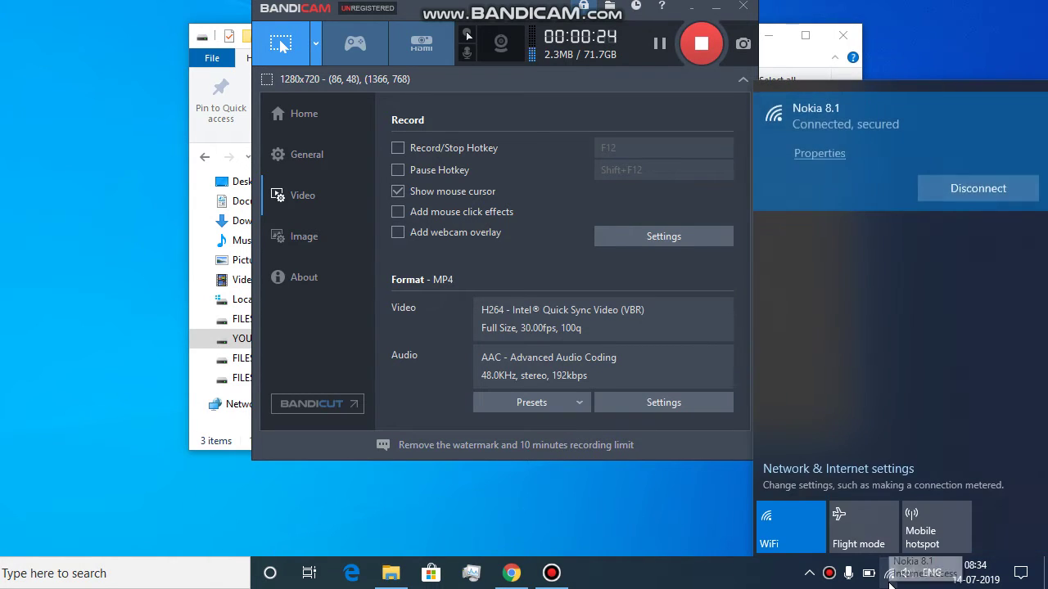
left_click(889, 581)
left_click(889, 581)
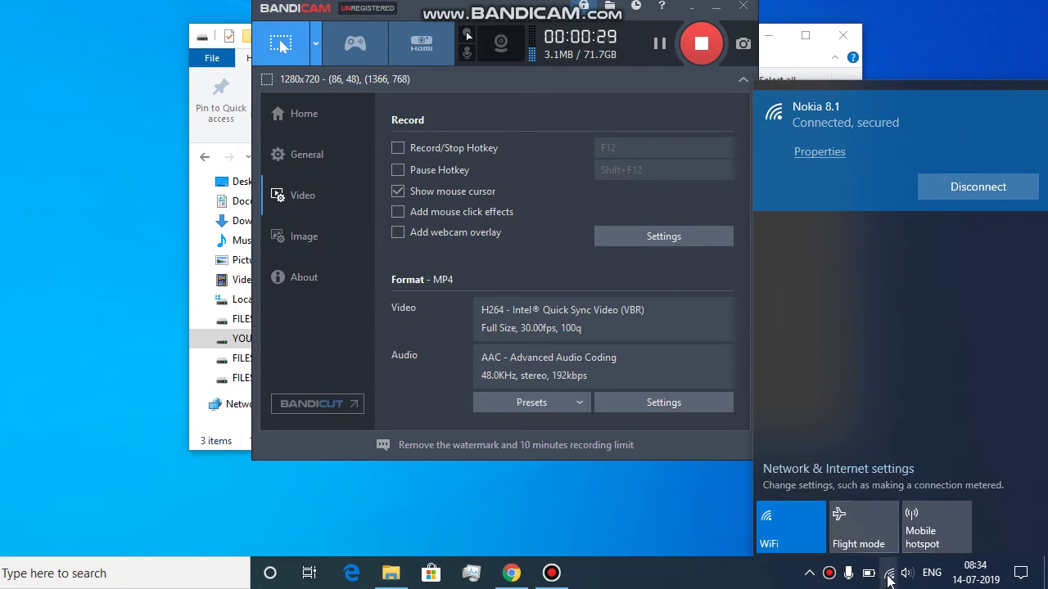
left_click(889, 578)
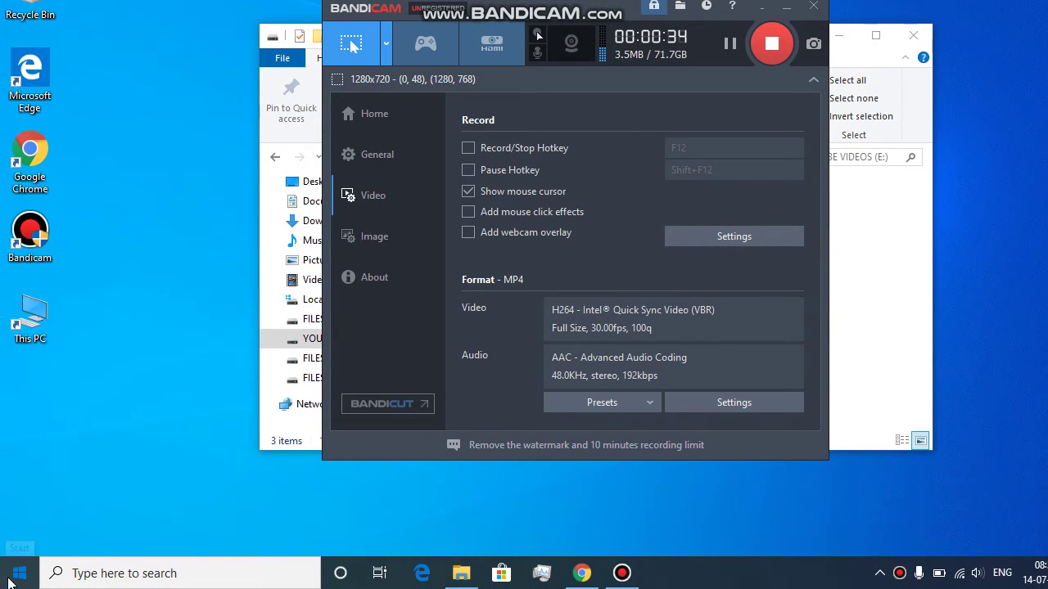
left_click(10, 580)
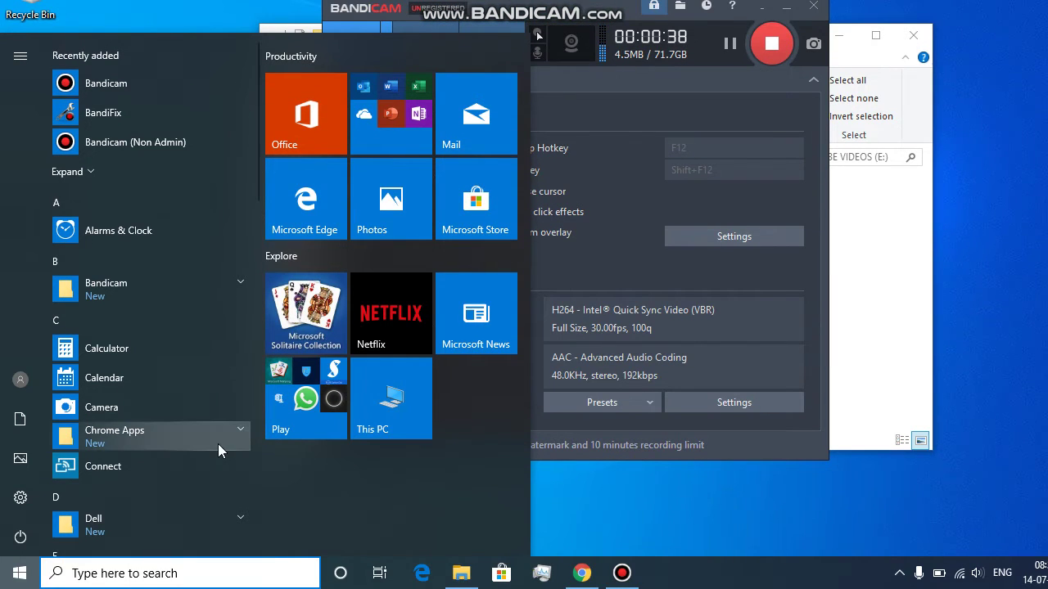
scroll(208, 393, "down", 3)
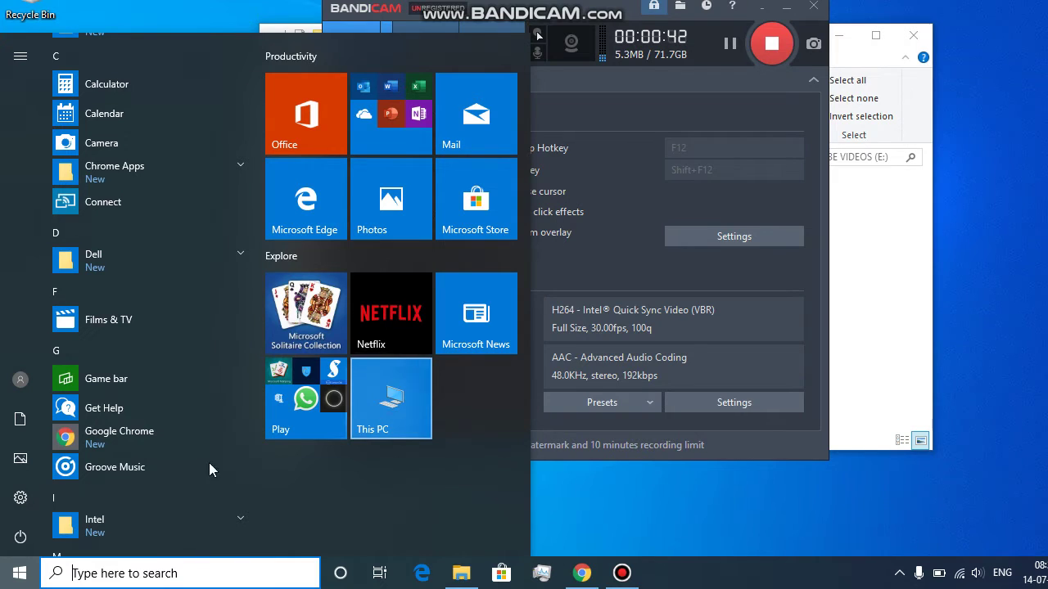
scroll(194, 470, "down", 6)
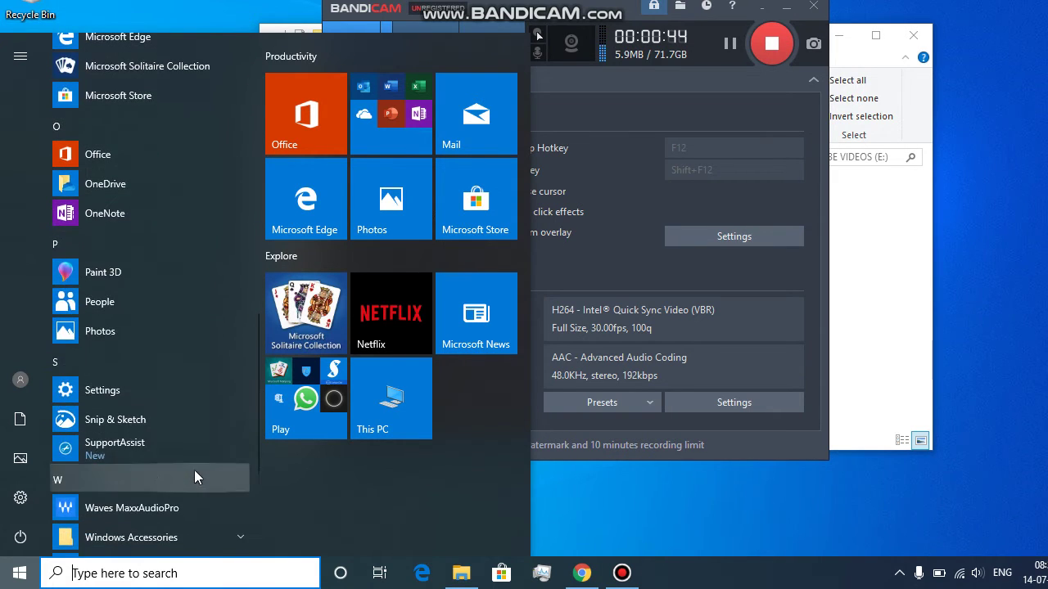
scroll(194, 470, "down", 5)
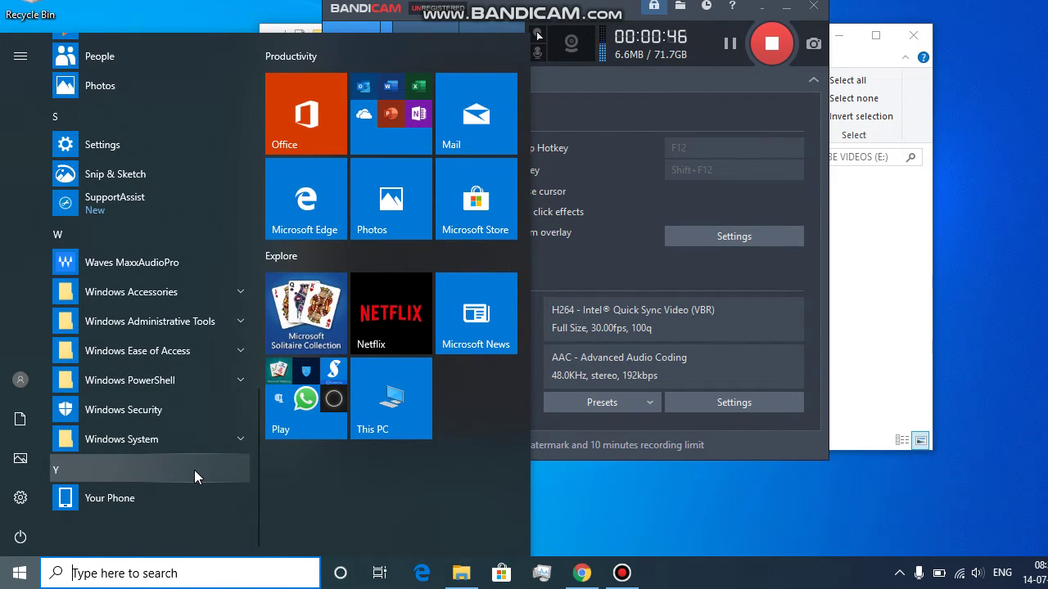
scroll(194, 470, "up", 4)
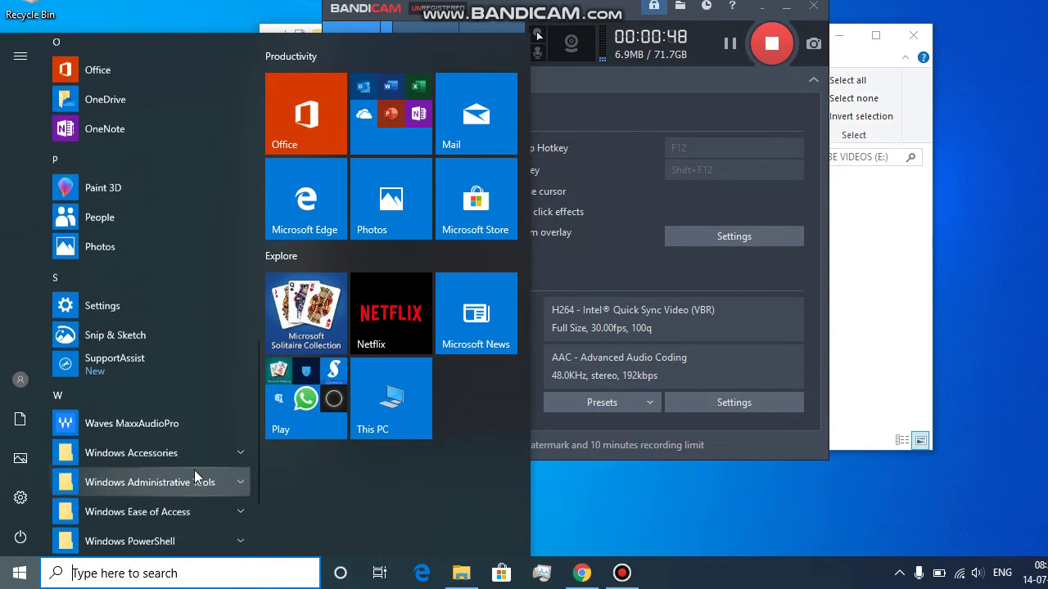
scroll(194, 470, "up", 5)
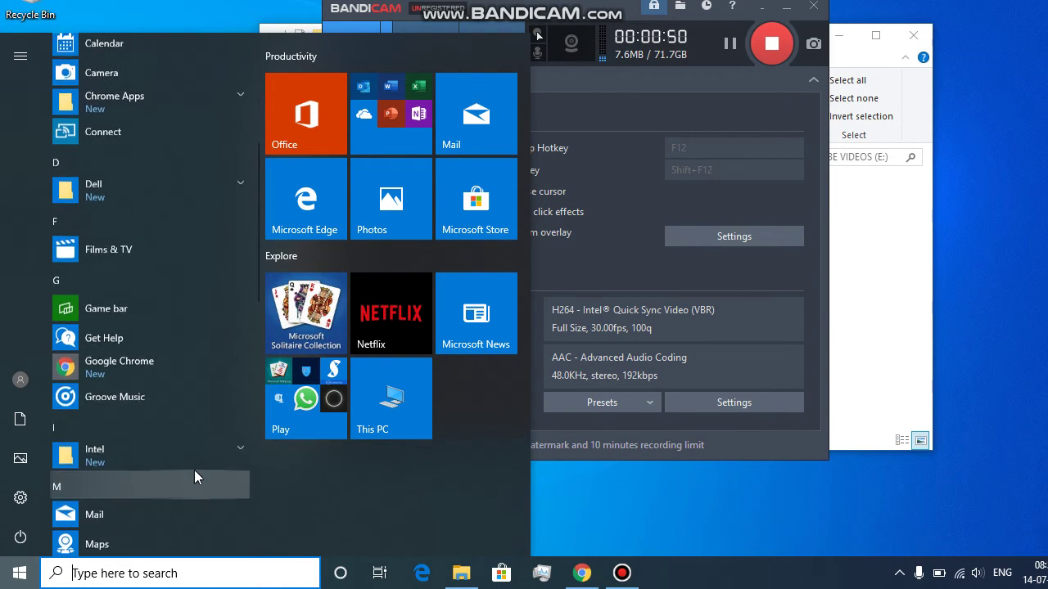
- Search Windows for "this" and open the Manage option of This PC
left_click(184, 573)
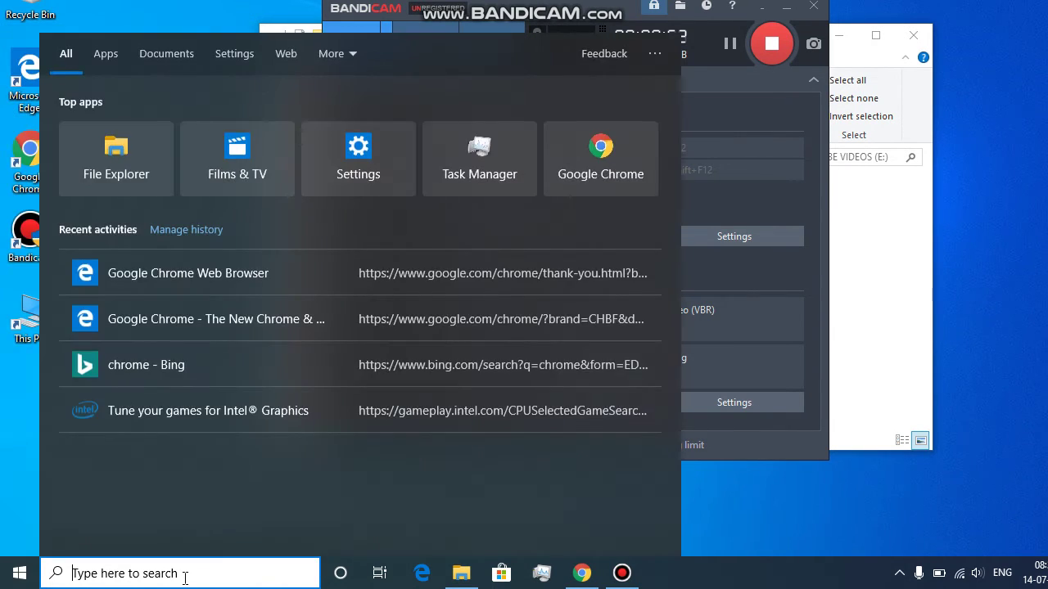
type("this")
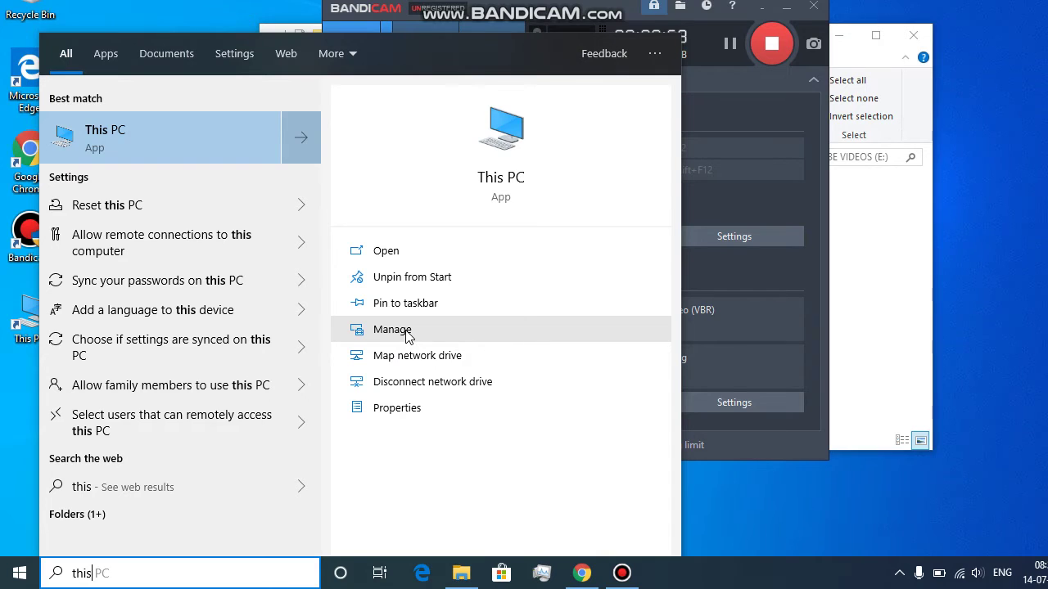
left_click(405, 330)
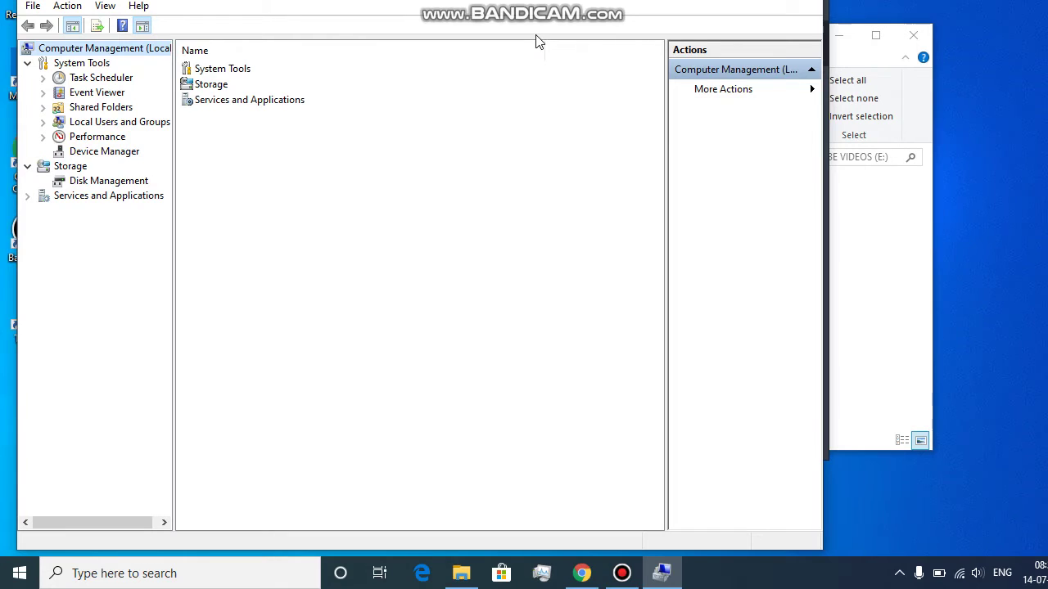
- Move the screen recorder window aside and bring the Computer Management window to the front
left_click_drag(536, 40, 527, 287)
left_click_drag(537, 54, 839, 118)
left_click_drag(431, 274, 553, 42)
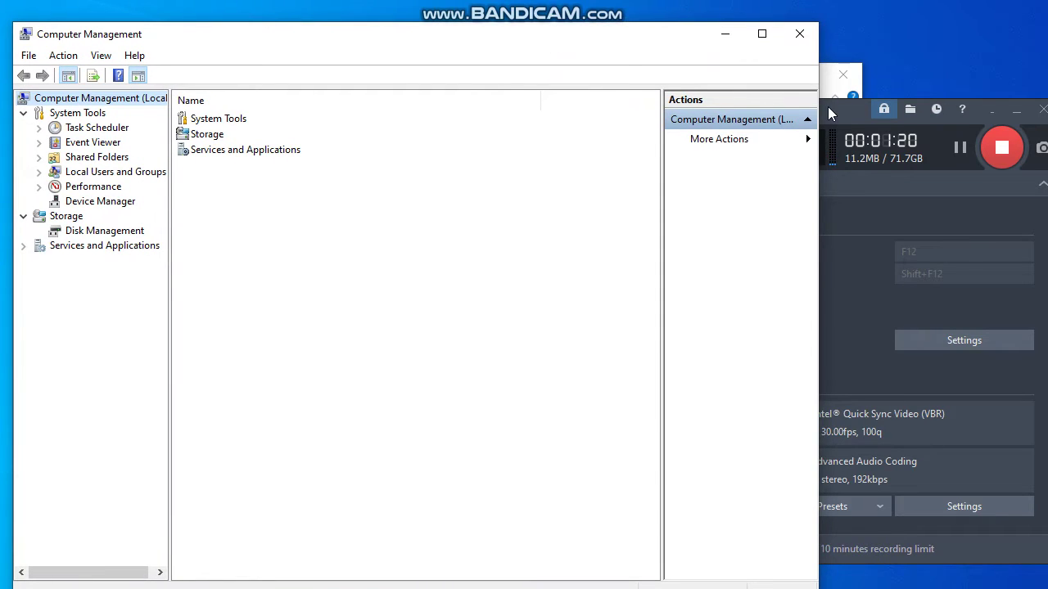
double_click(828, 107)
left_click(527, 207)
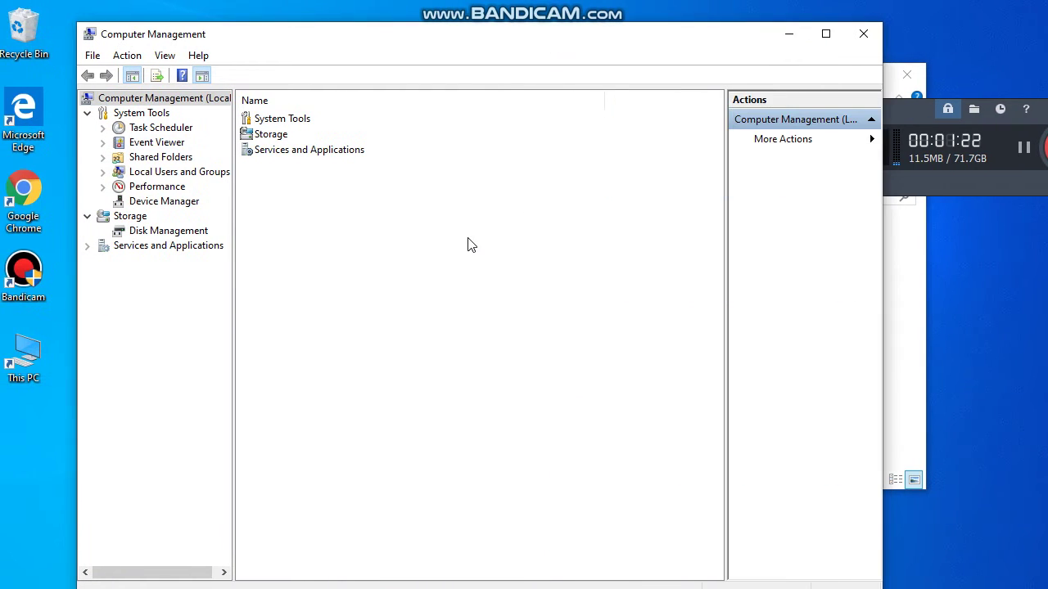
- Open Device Manager in Computer Management and expand Network adapters to locate the wireless and Realtek adapters
left_click(161, 201)
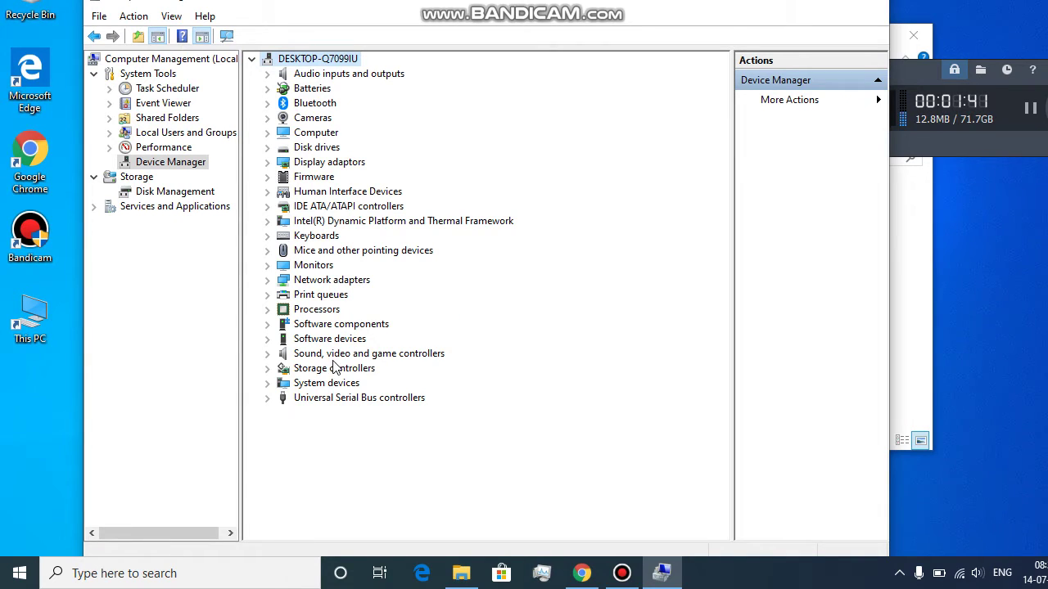
left_click(268, 282)
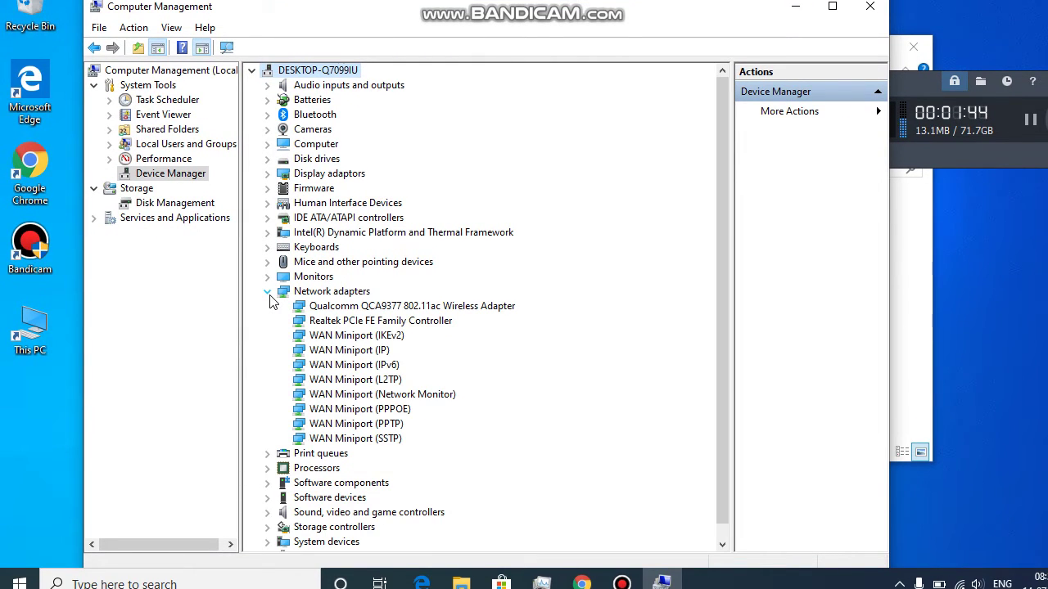
left_click(373, 297)
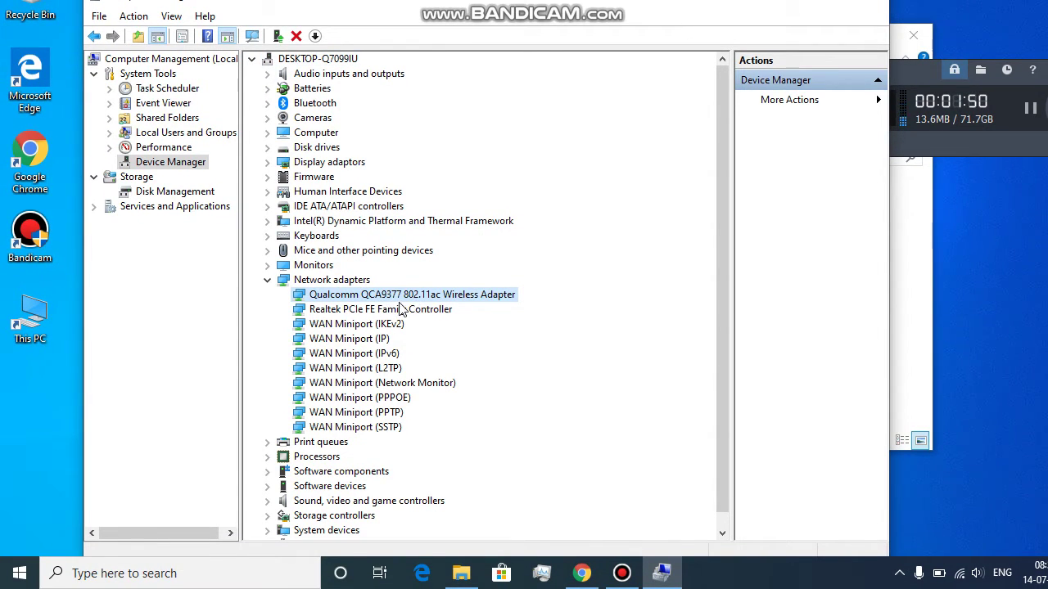
left_click(333, 315)
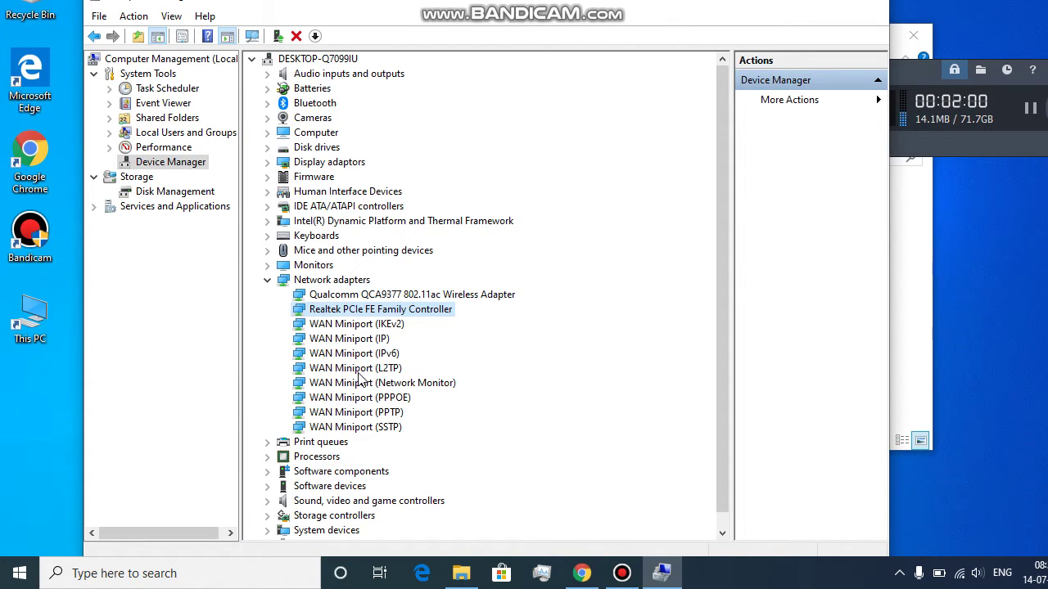
- Open the properties of the Qualcomm QCA9377 802.11ac Wireless Adapter and view its details, advanced properties and driver options
double_click(372, 294)
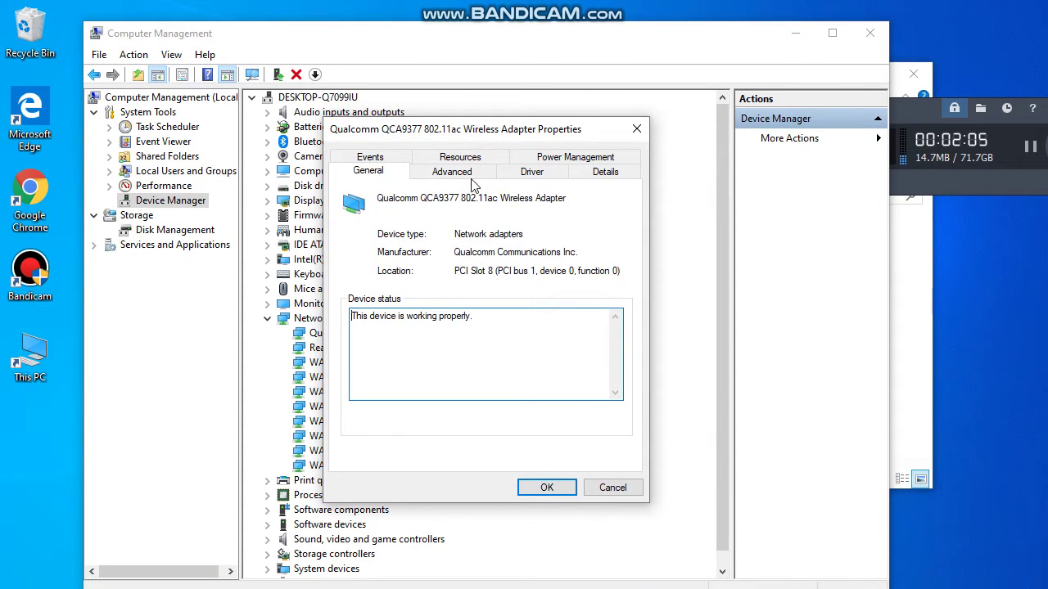
left_click(597, 174)
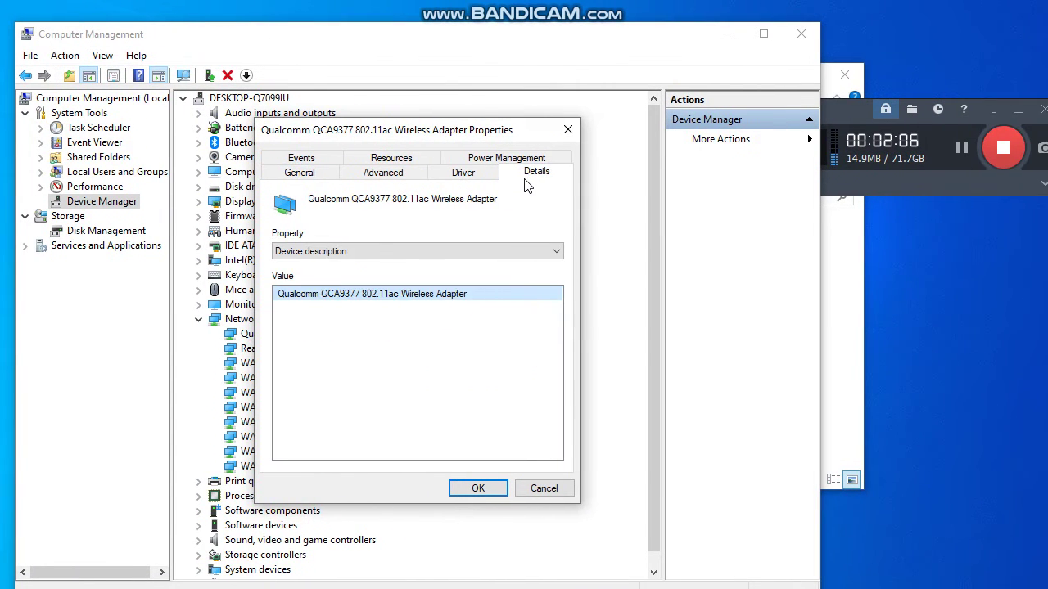
left_click(446, 174)
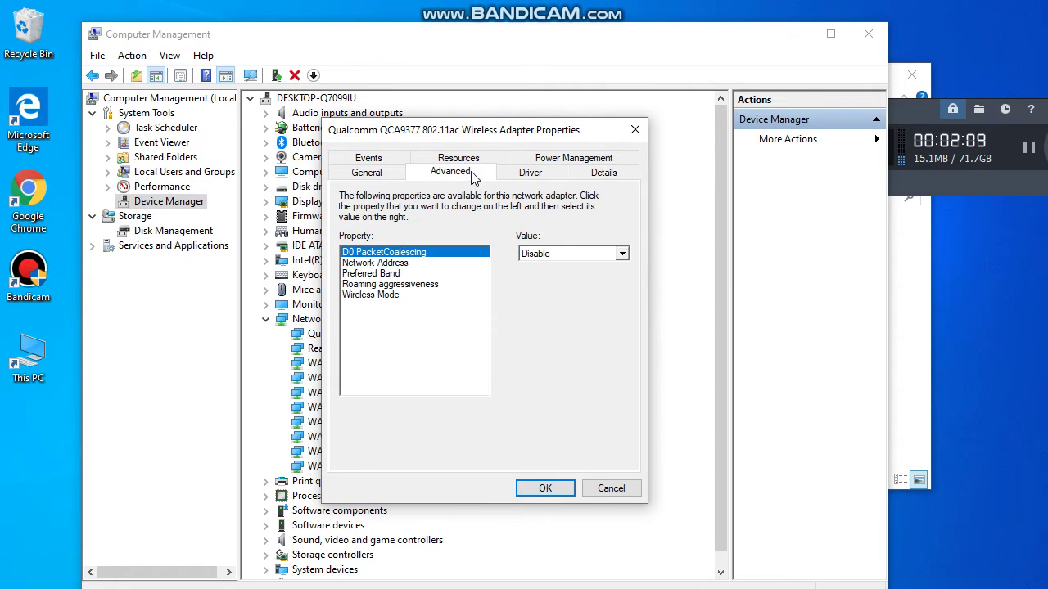
left_click(530, 173)
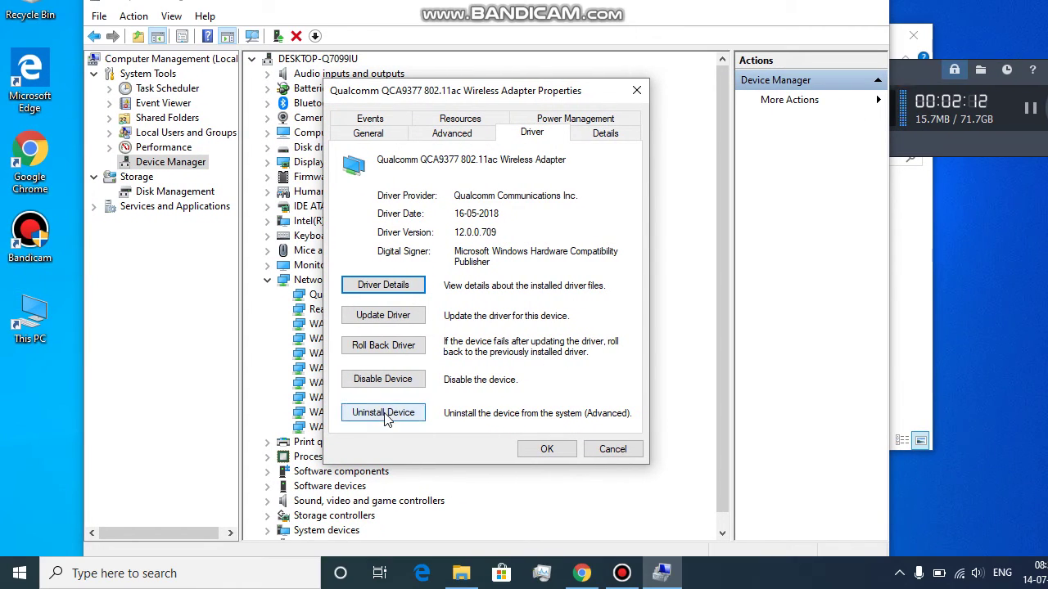
- View the driver update choices and the uninstall dialog for the wireless adapter without applying either, and close its properties
left_click(405, 325)
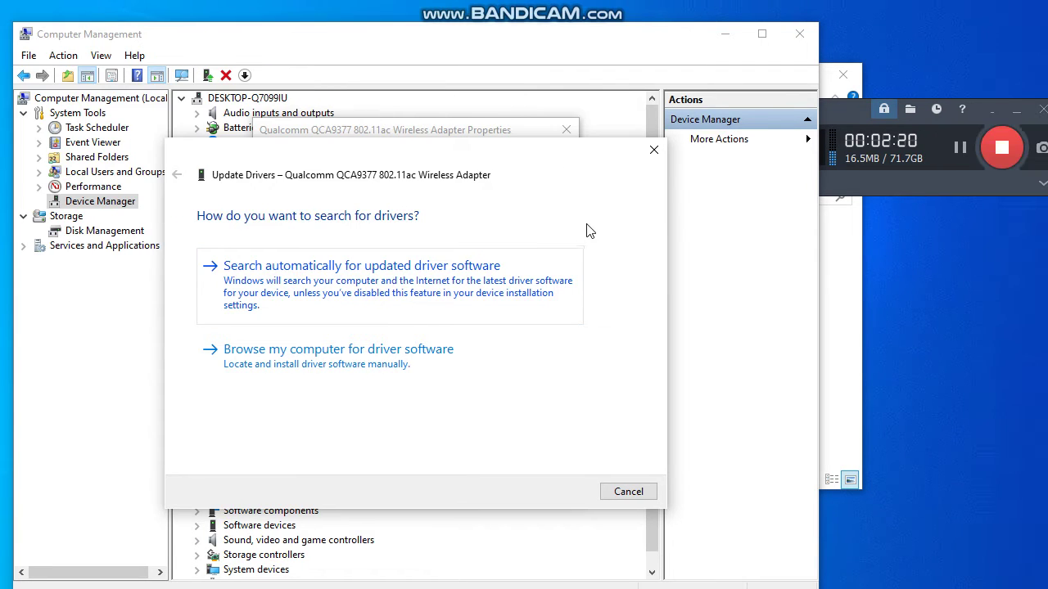
left_click(654, 152)
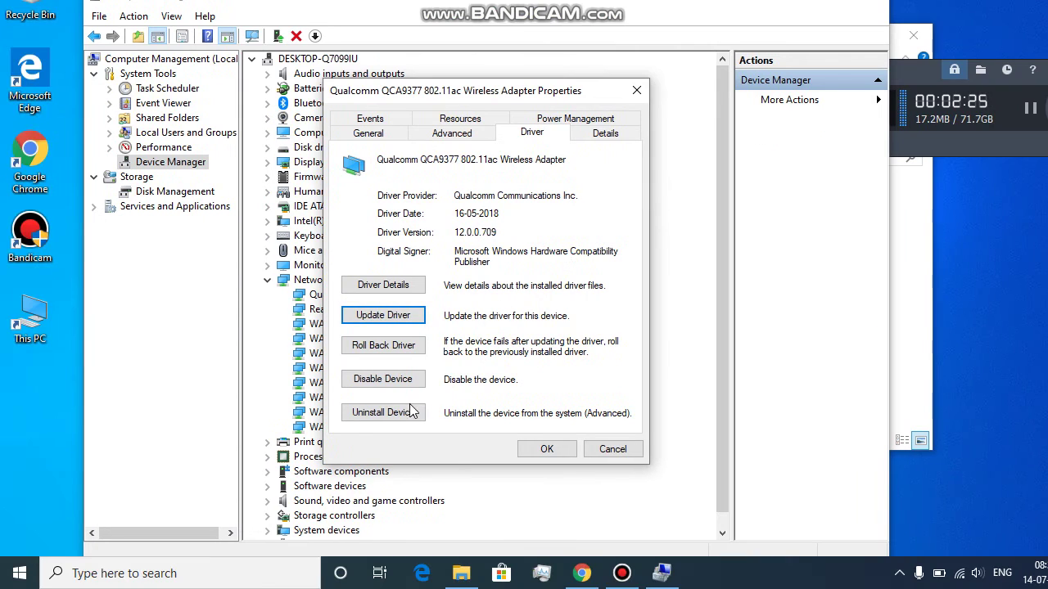
left_click(410, 413)
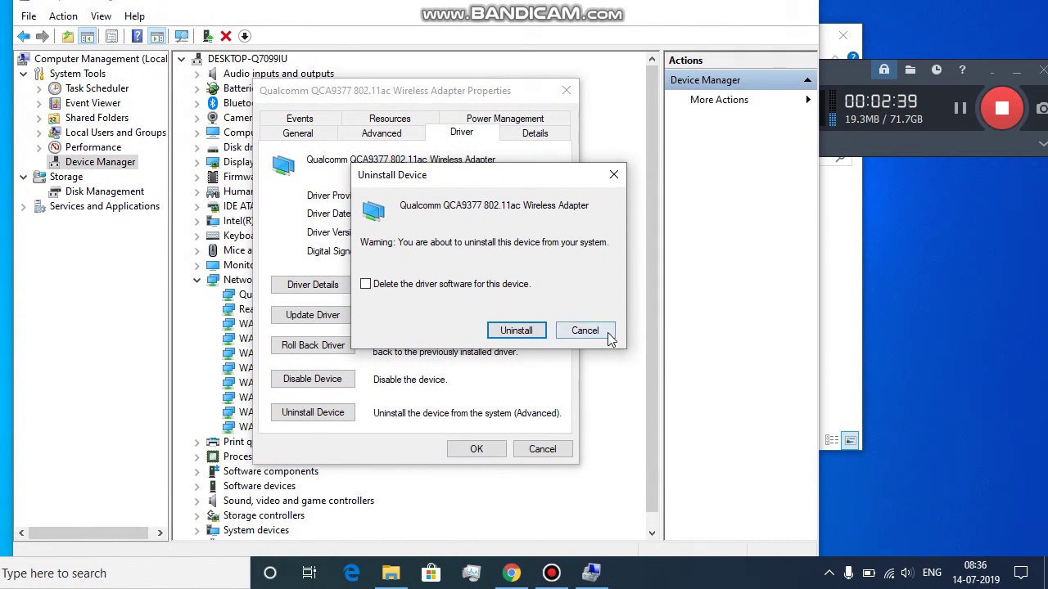
left_click(619, 337)
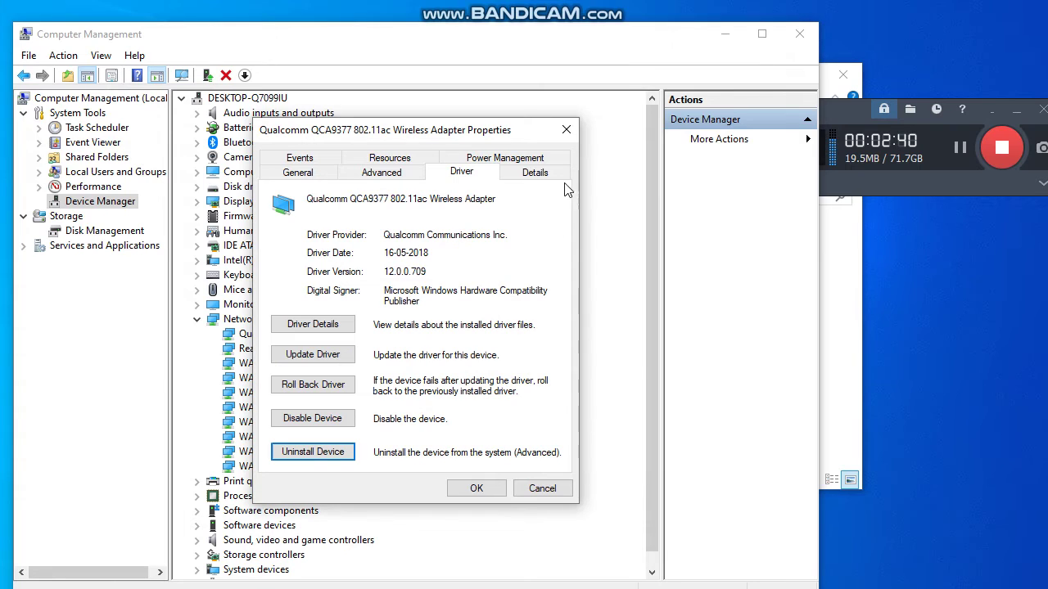
left_click(570, 140)
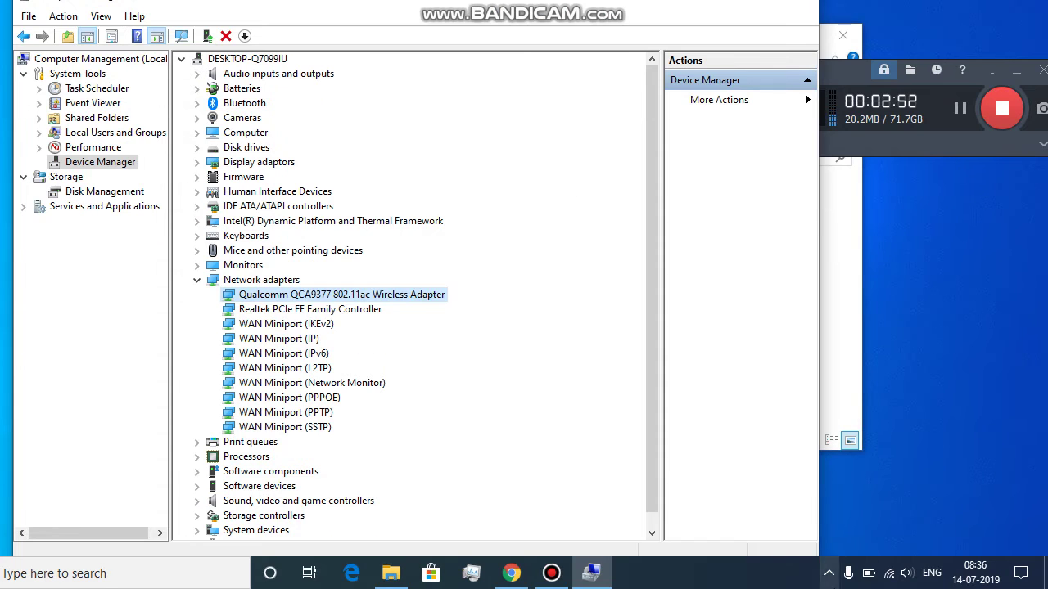
- Check the Wi-Fi connection in the network flyout and close the Computer Management window
left_click(894, 577)
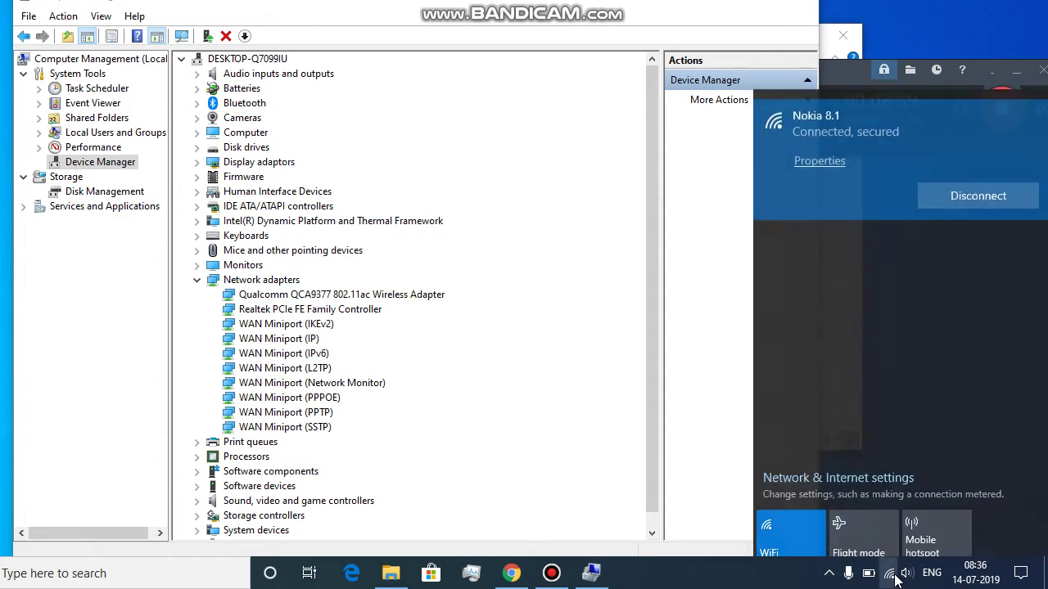
left_click(854, 495)
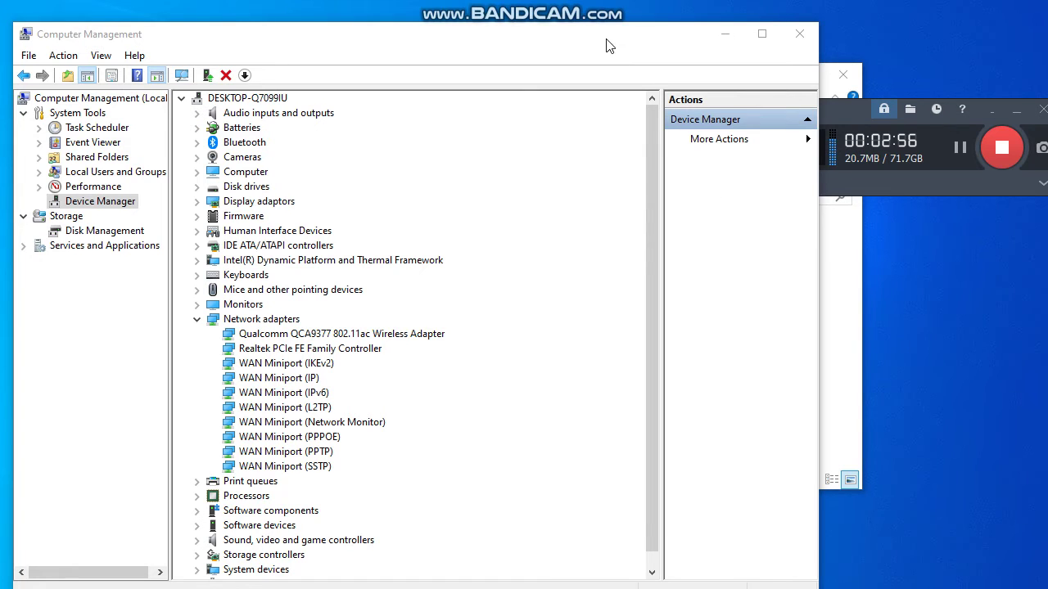
left_click(609, 41)
double_click(606, 37)
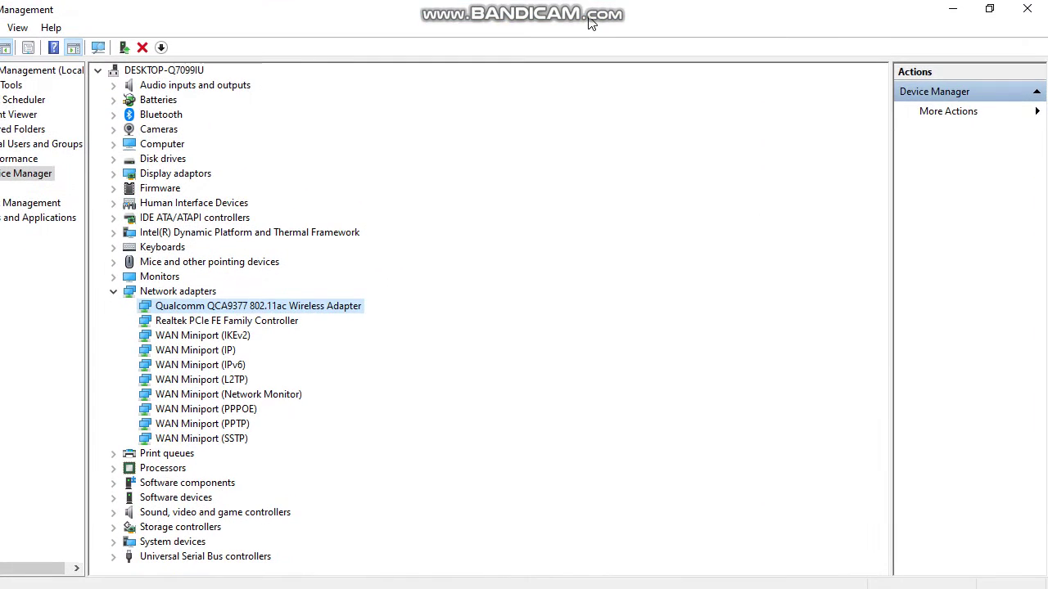
double_click(587, 18)
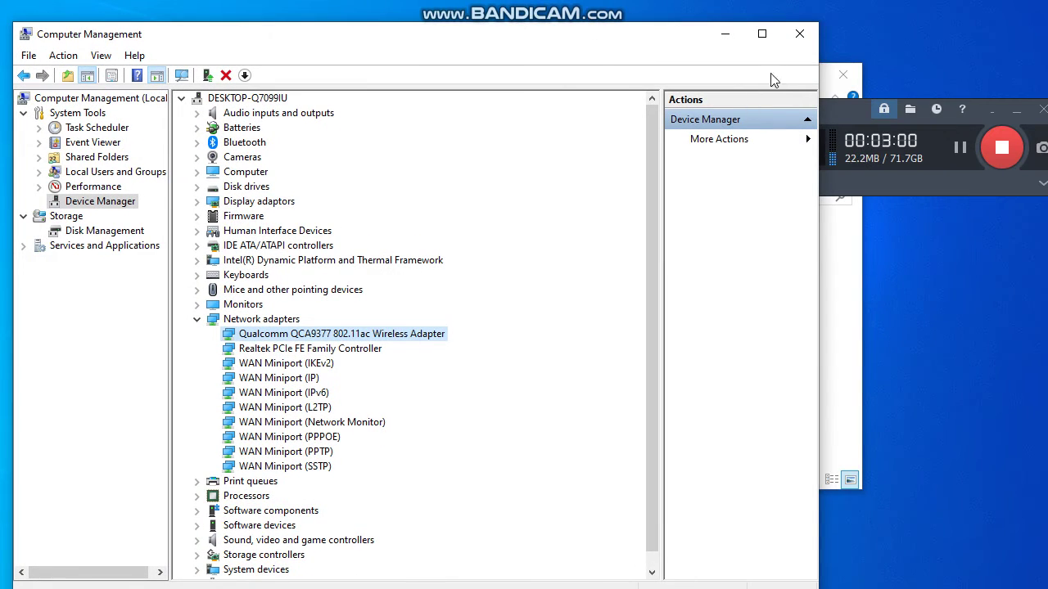
left_click(810, 34)
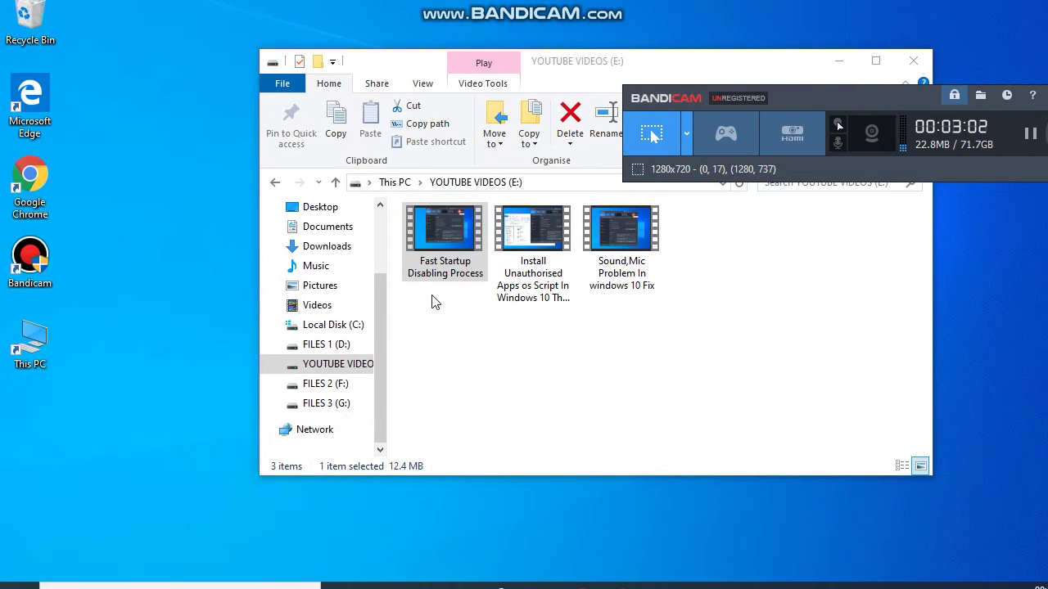
- Open System Configuration through Windows search, view its services list and general startup selection, and cancel without changes
left_click(234, 574)
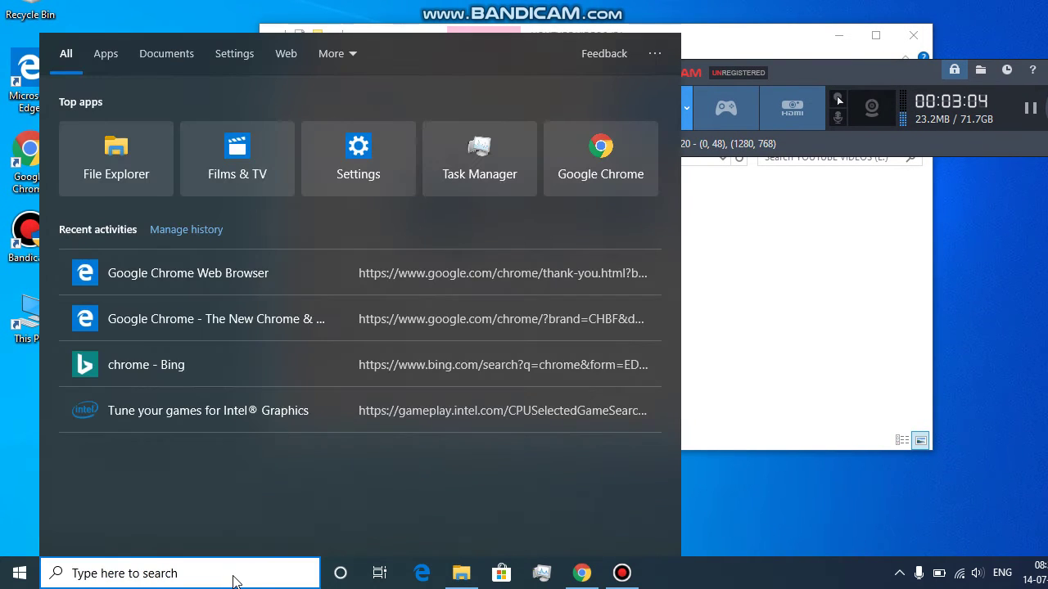
type("con")
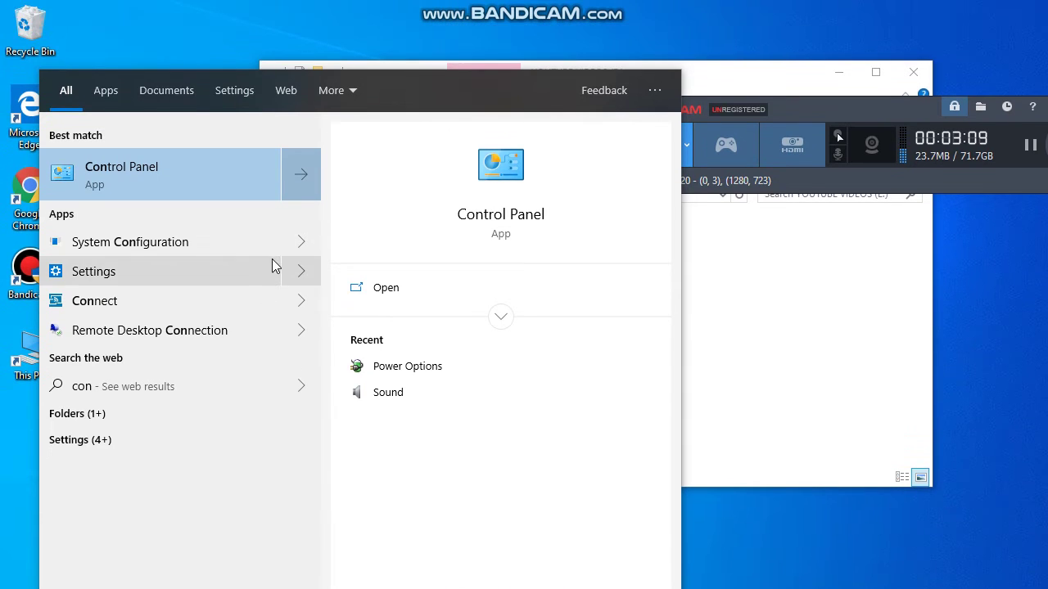
left_click(216, 240)
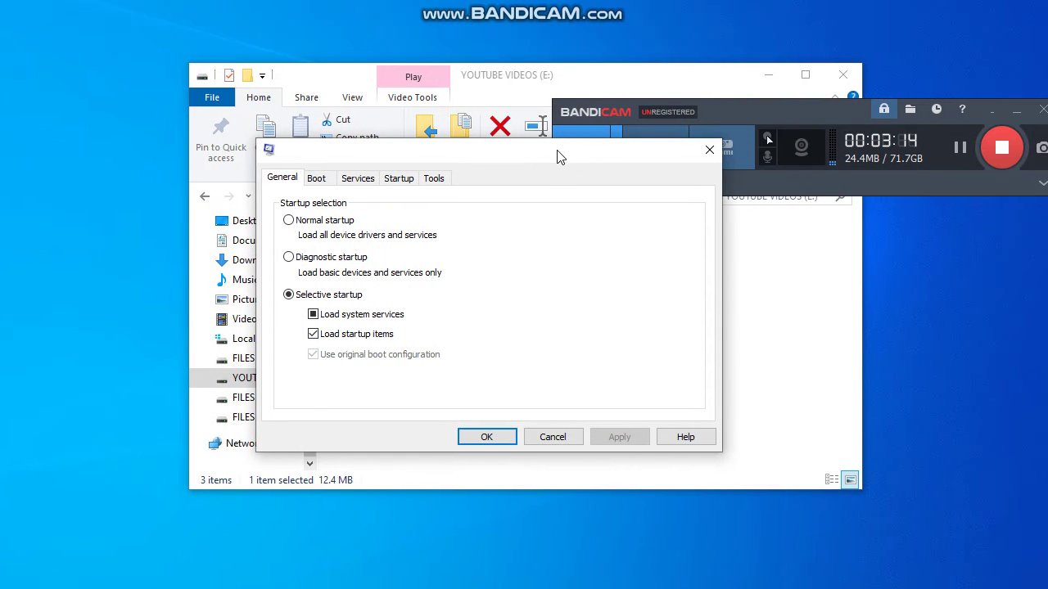
left_click_drag(628, 122, 454, 109)
left_click(258, 170)
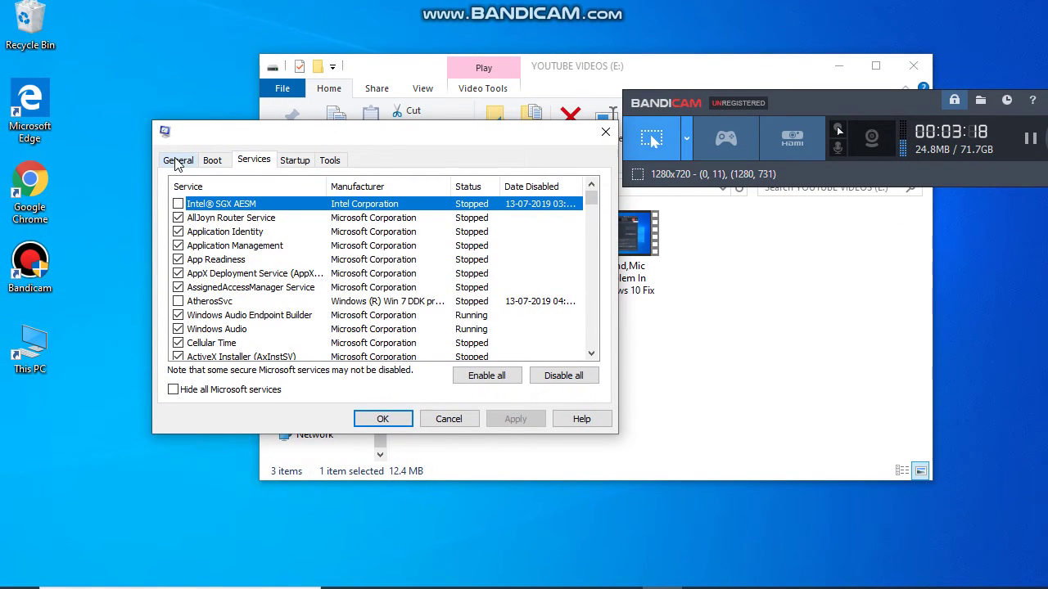
left_click(177, 131)
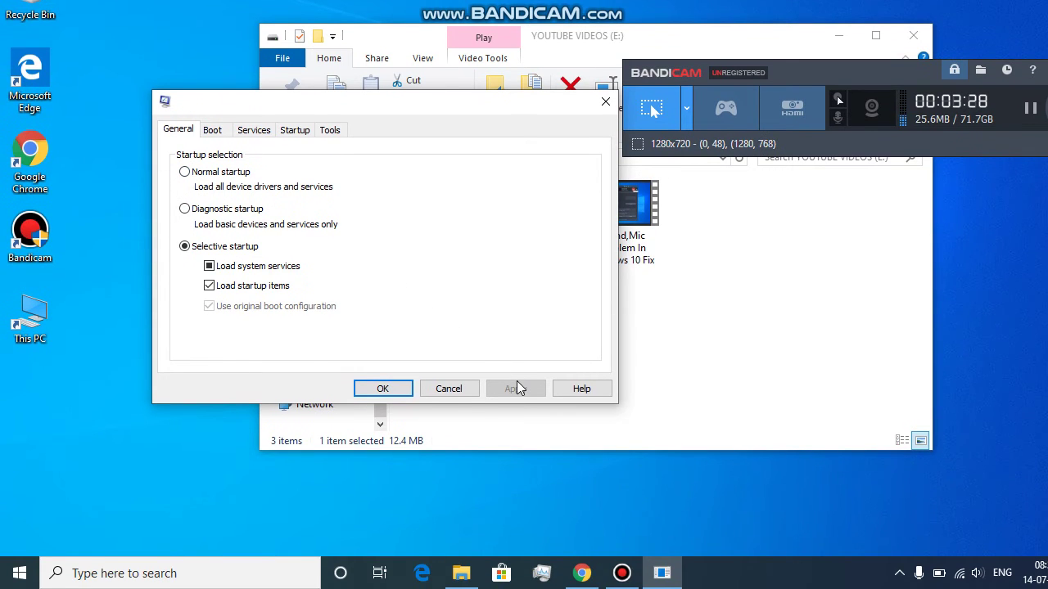
left_click(450, 389)
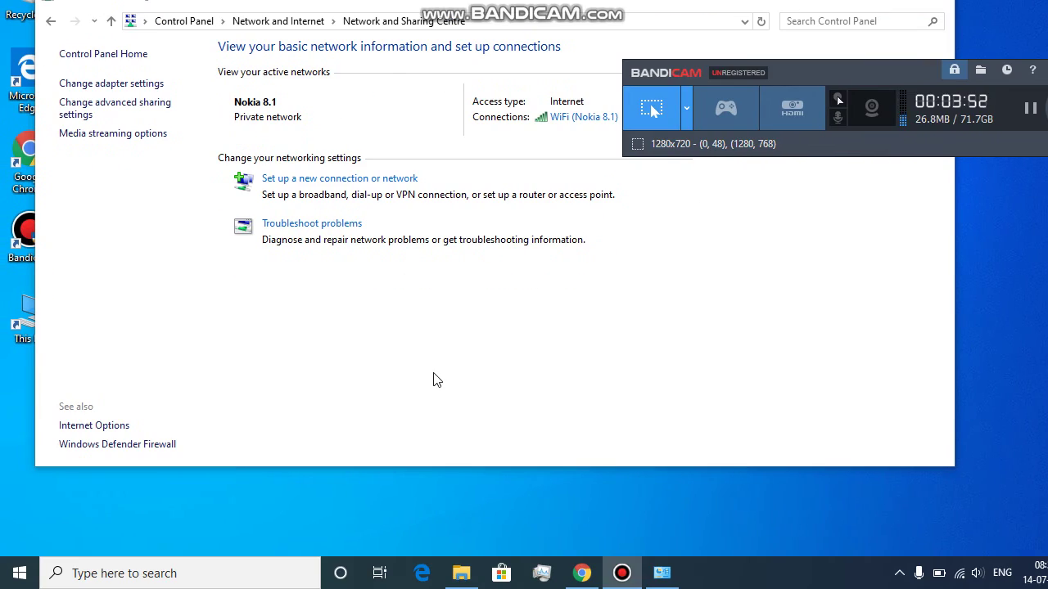
- Close the Network and Sharing Centre and reopen it from Control Panel through the network status and tasks view
left_click(838, 73)
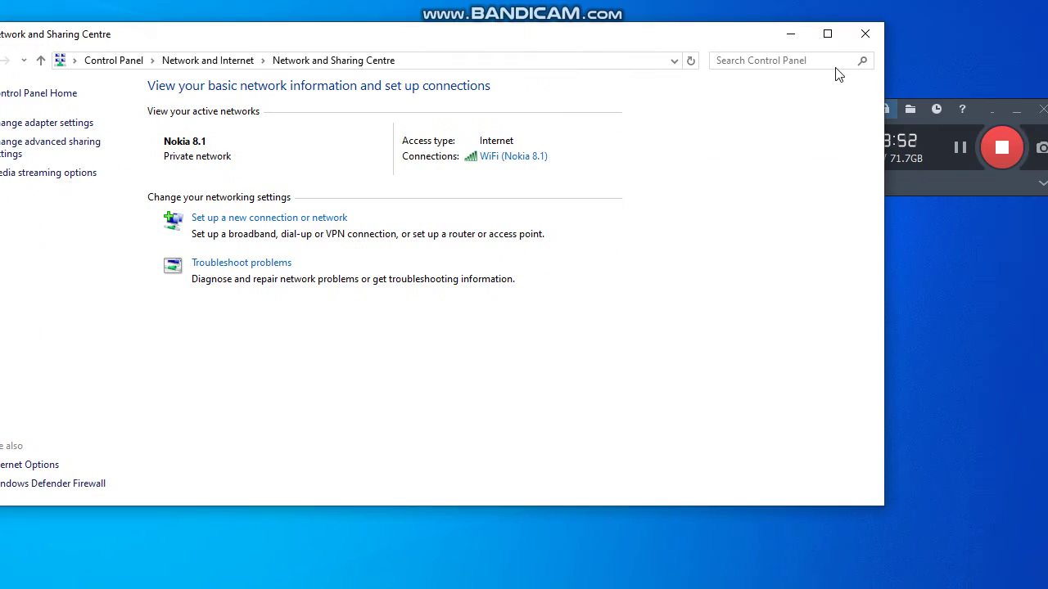
left_click(865, 33)
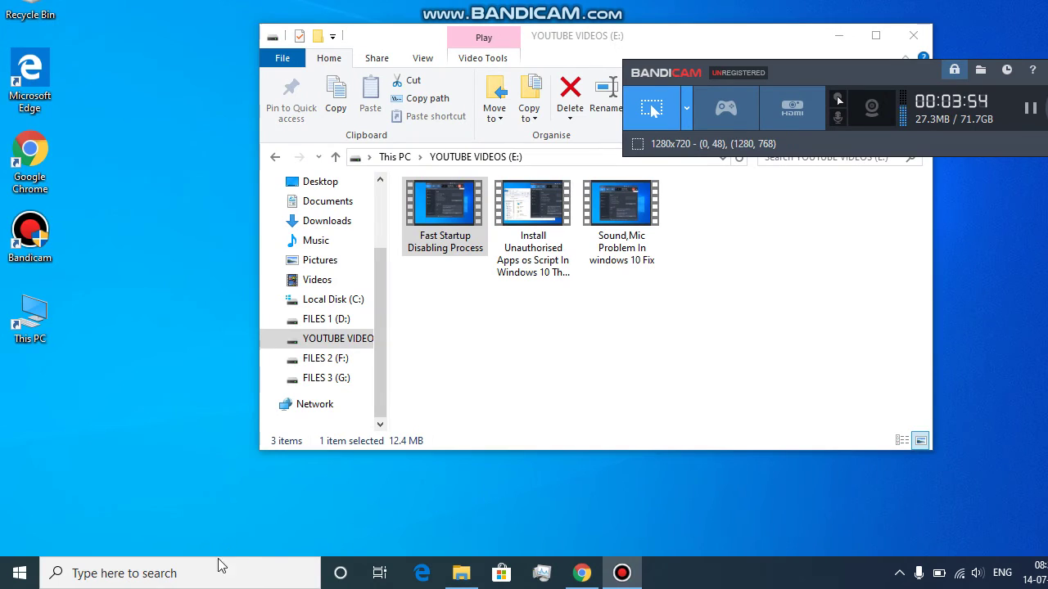
left_click(217, 572)
type("c")
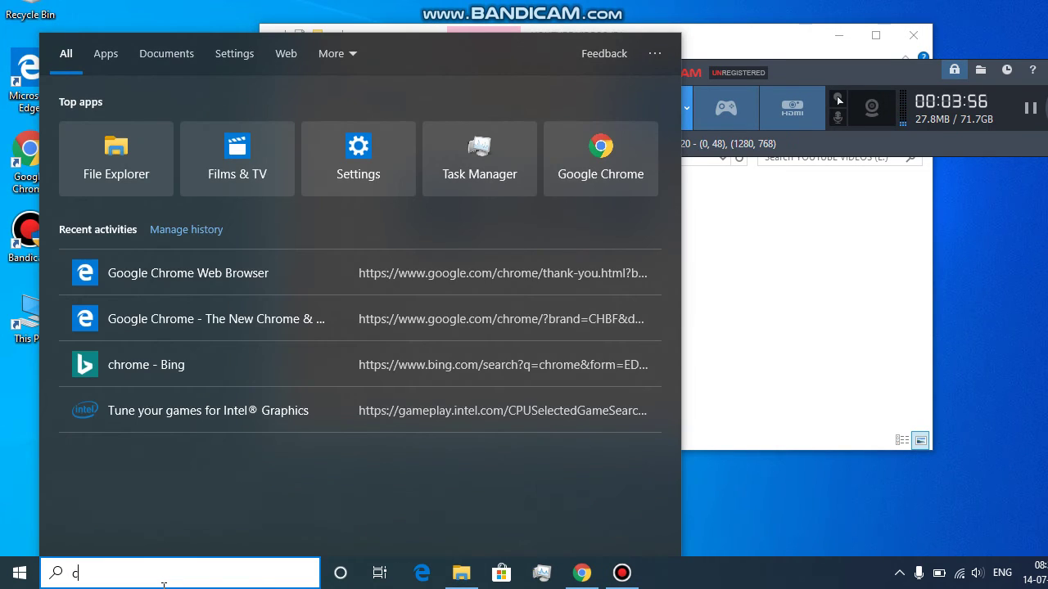
type("on")
key("Return")
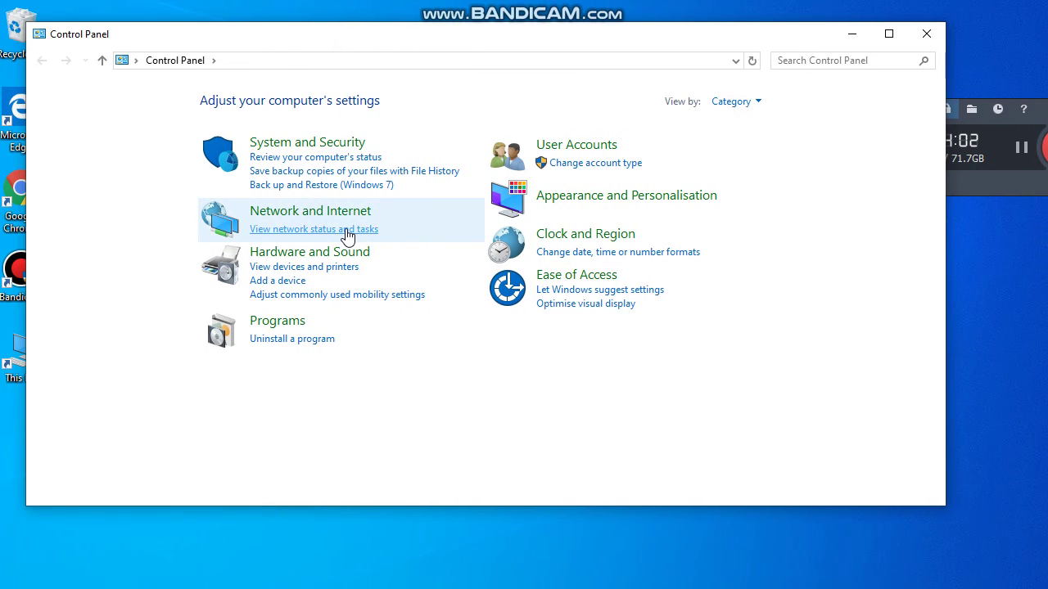
left_click(346, 232)
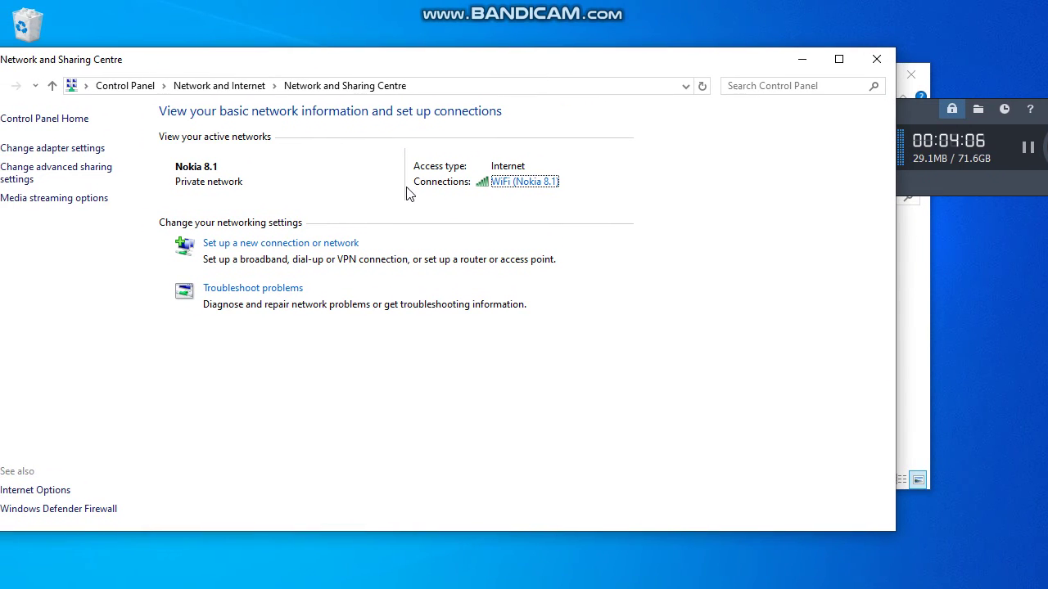
- Open the network troubleshooting options, look through the available troubleshooters and expand the Internet Connections entry
left_click(293, 289)
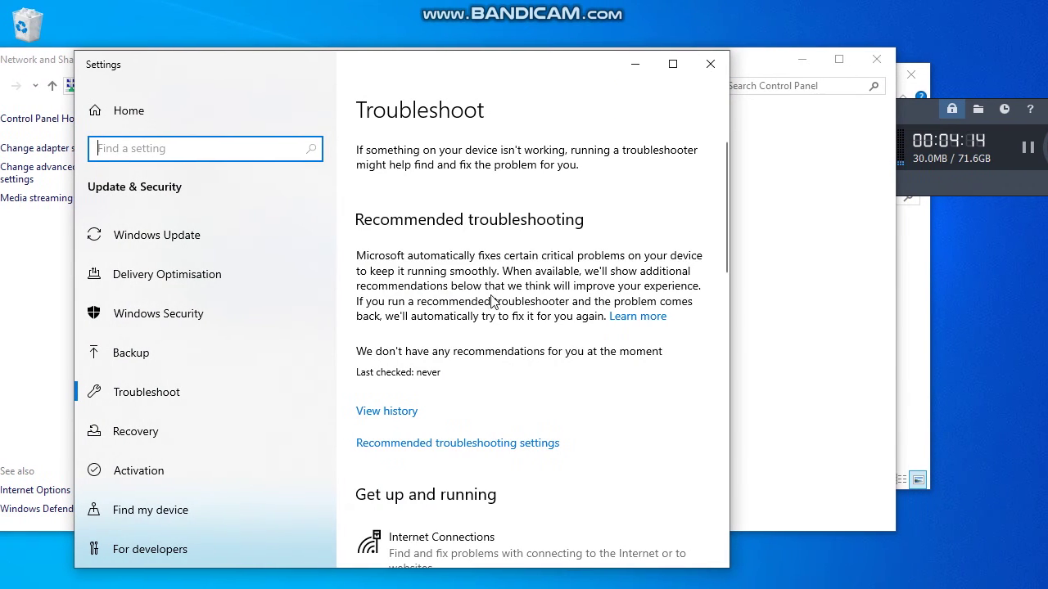
scroll(491, 302, "down", 5)
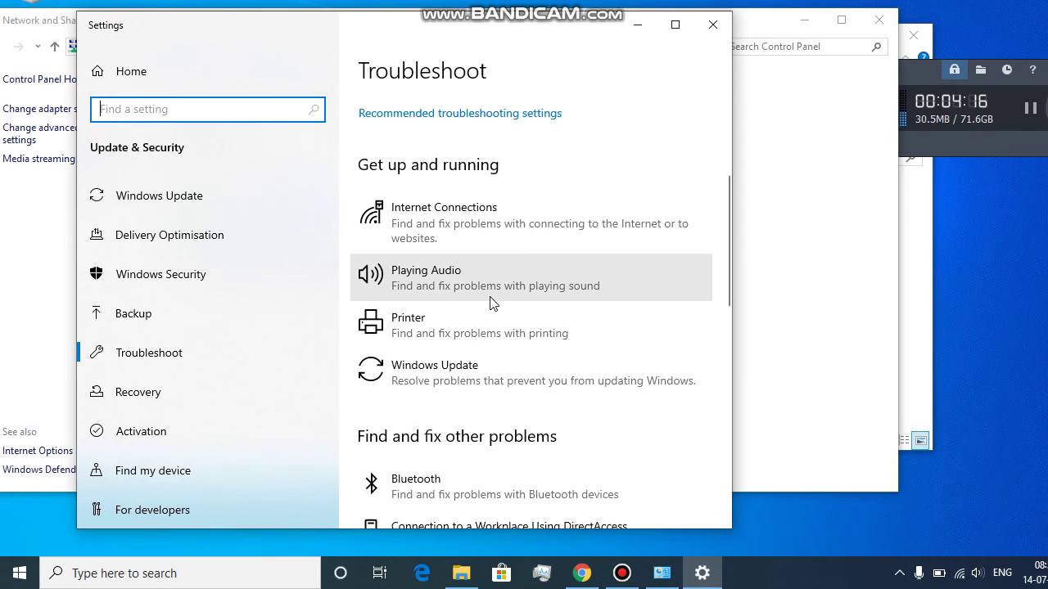
scroll(491, 302, "down", 8)
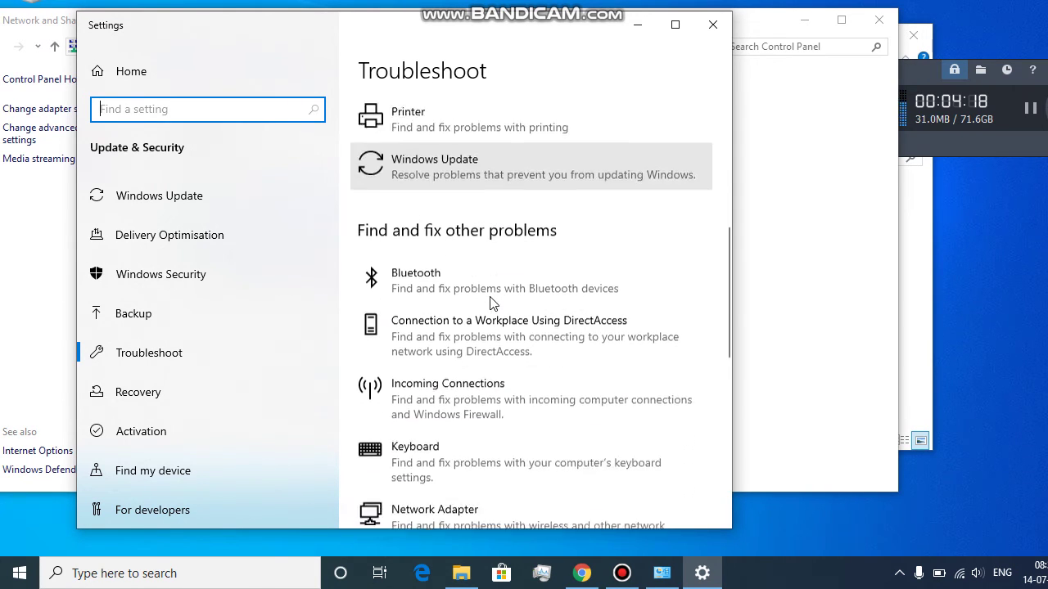
scroll(491, 303, "down", 8)
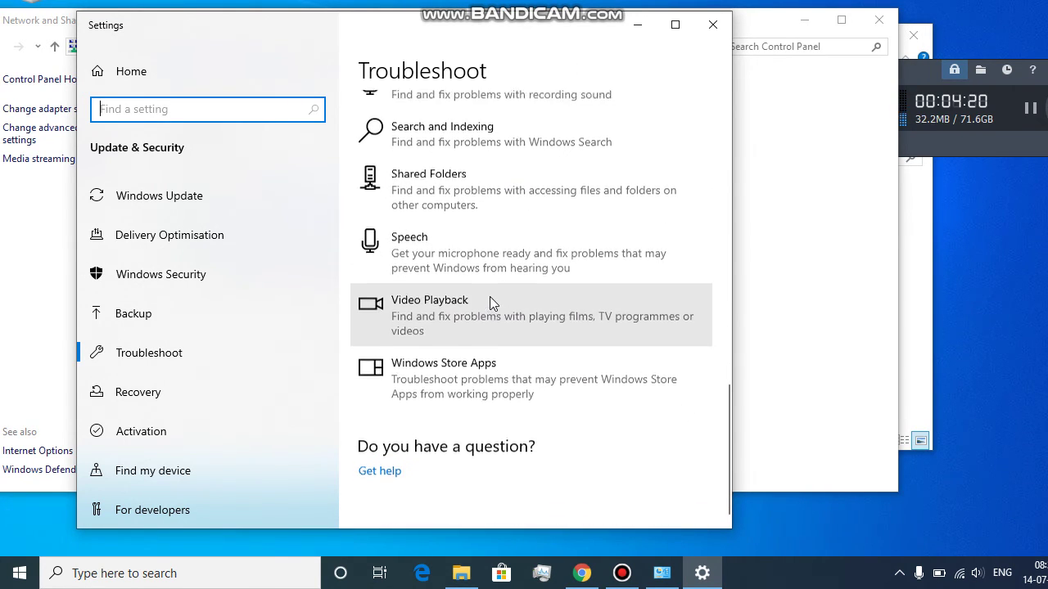
scroll(491, 302, "up", 8)
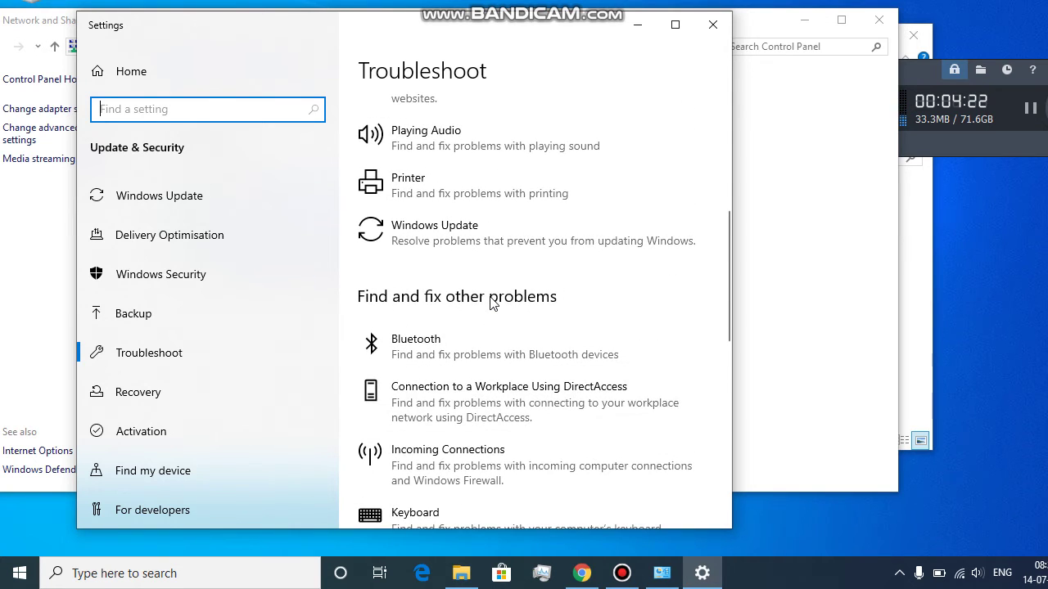
scroll(491, 301, "down", 1)
scroll(491, 301, "up", 2)
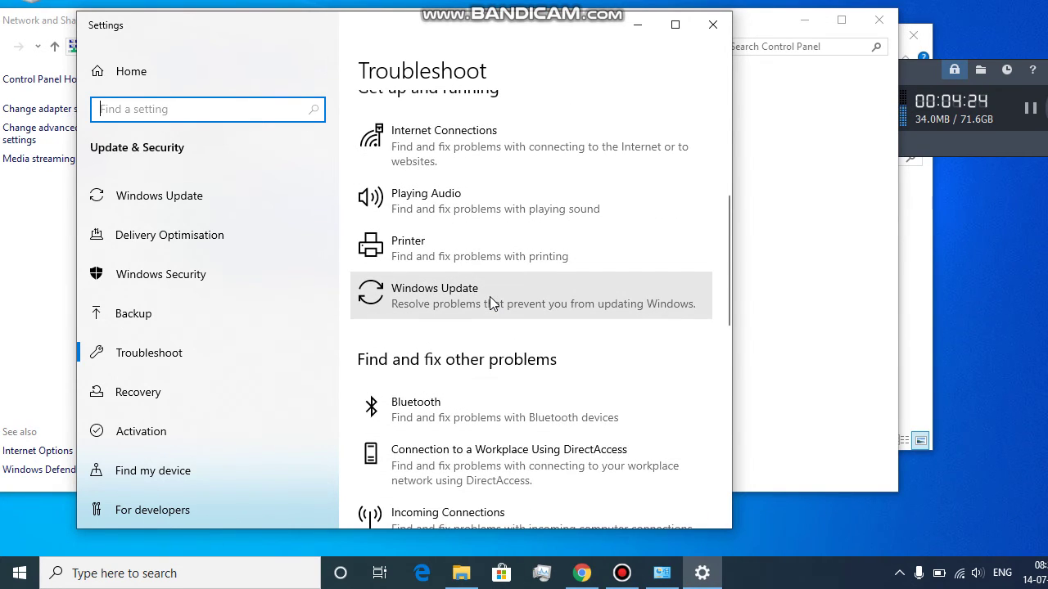
scroll(489, 297, "up", 3)
left_click(492, 293)
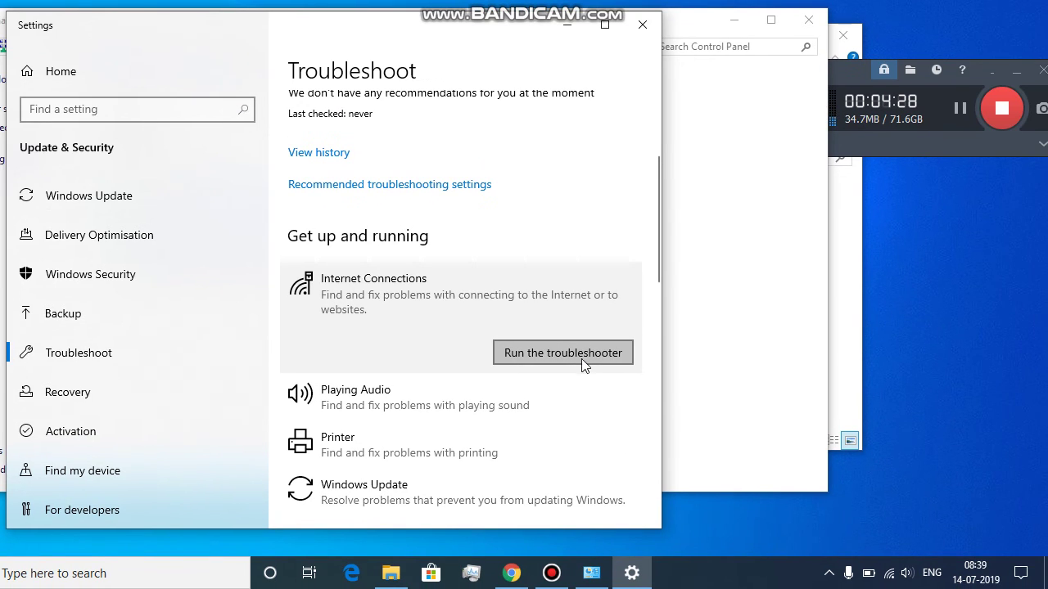
- Expand the Playing Audio troubleshooter, look through the remaining troubleshooters and close Settings without running any
left_click(509, 407)
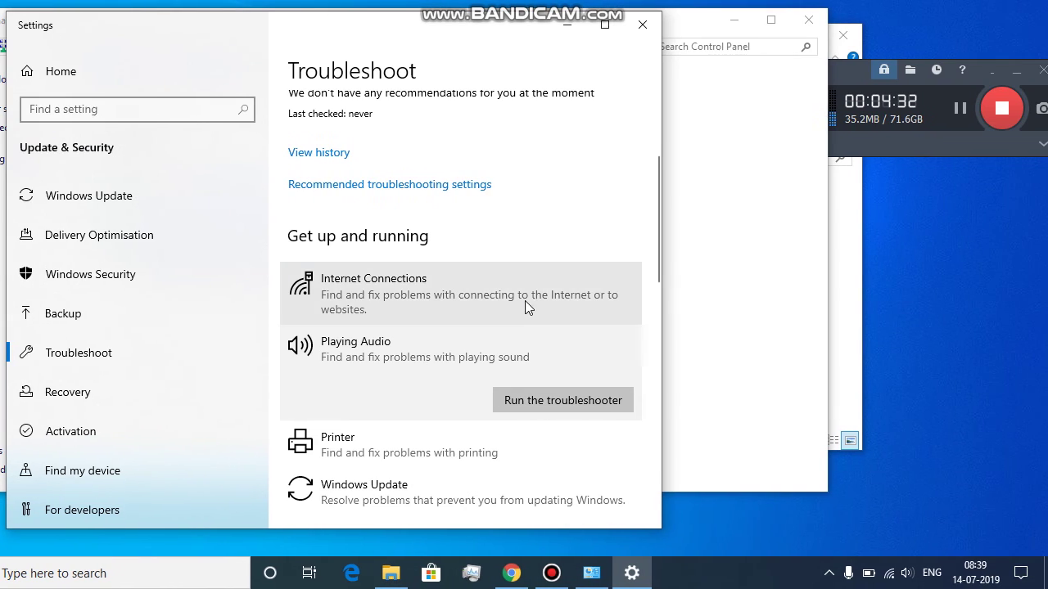
scroll(525, 303, "up", 3)
scroll(525, 302, "down", 15)
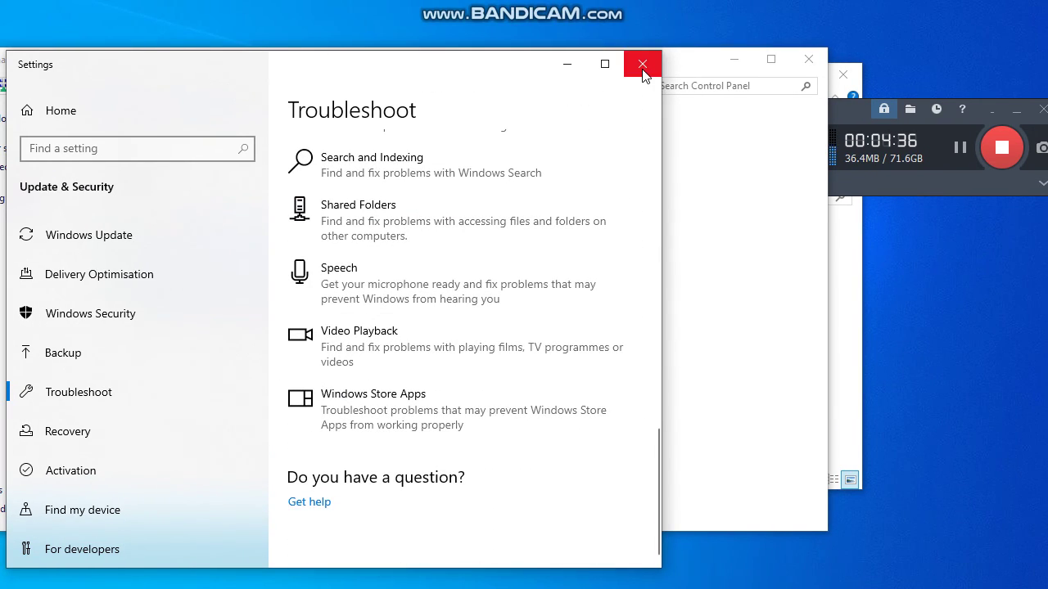
left_click(642, 35)
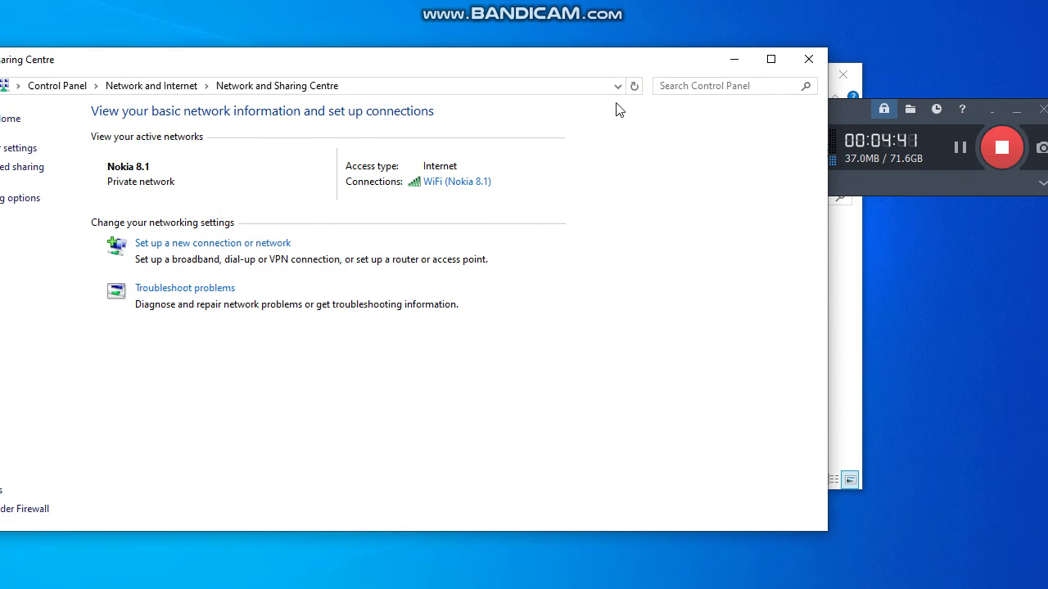
- Maximise and restore the Network and Sharing Centre window, and close it
double_click(679, 63)
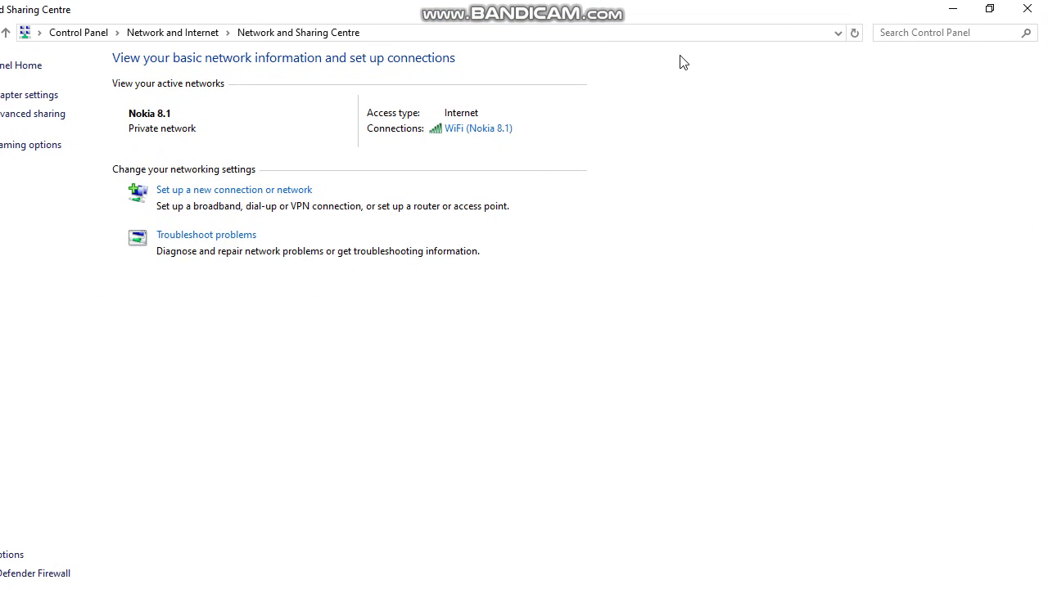
double_click(709, 20)
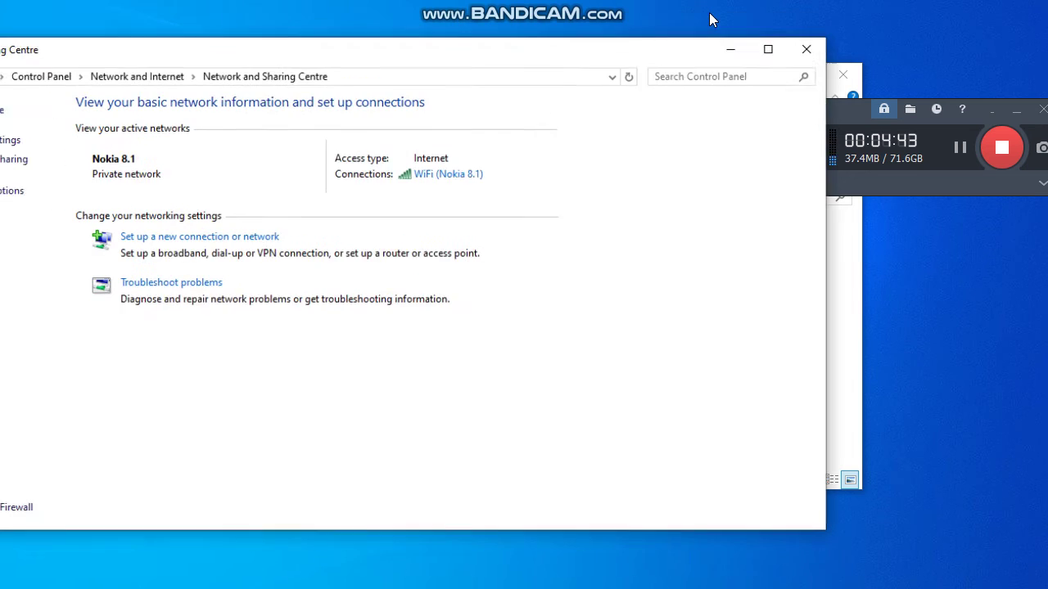
left_click(815, 63)
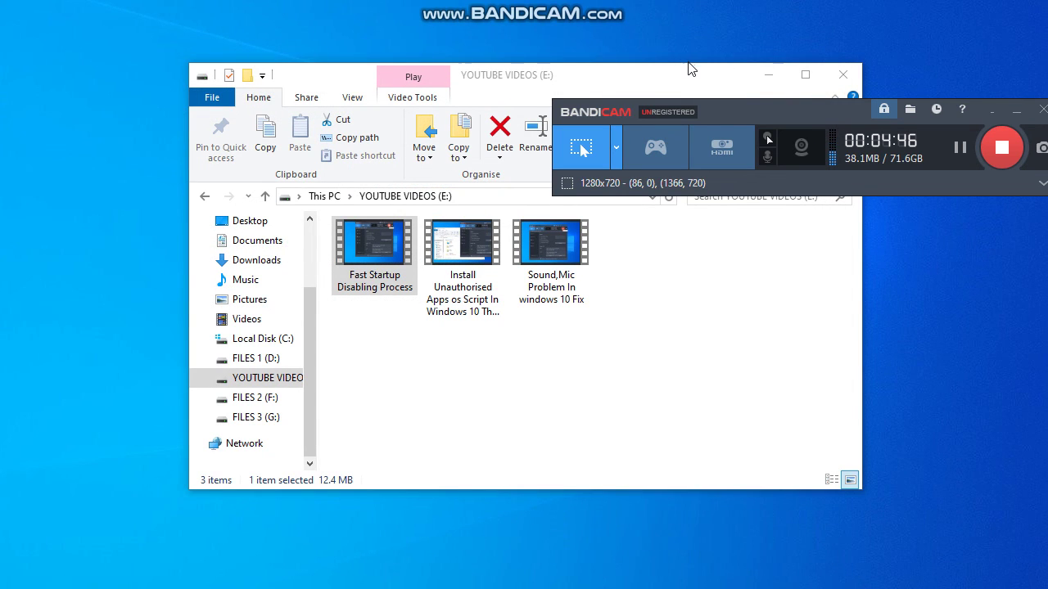
left_click_drag(687, 63, 540, 74)
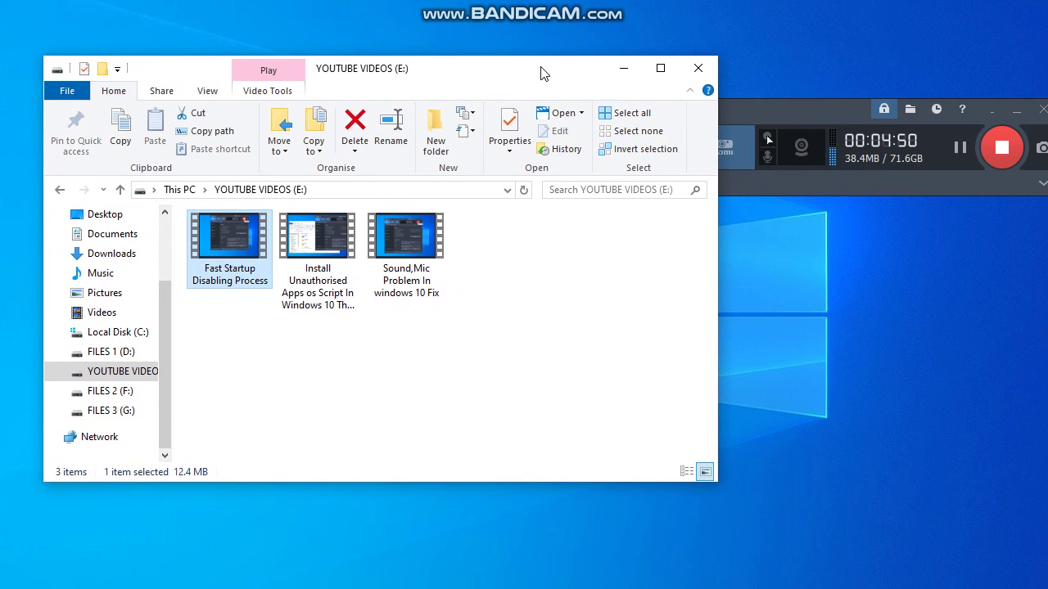
left_click(800, 119)
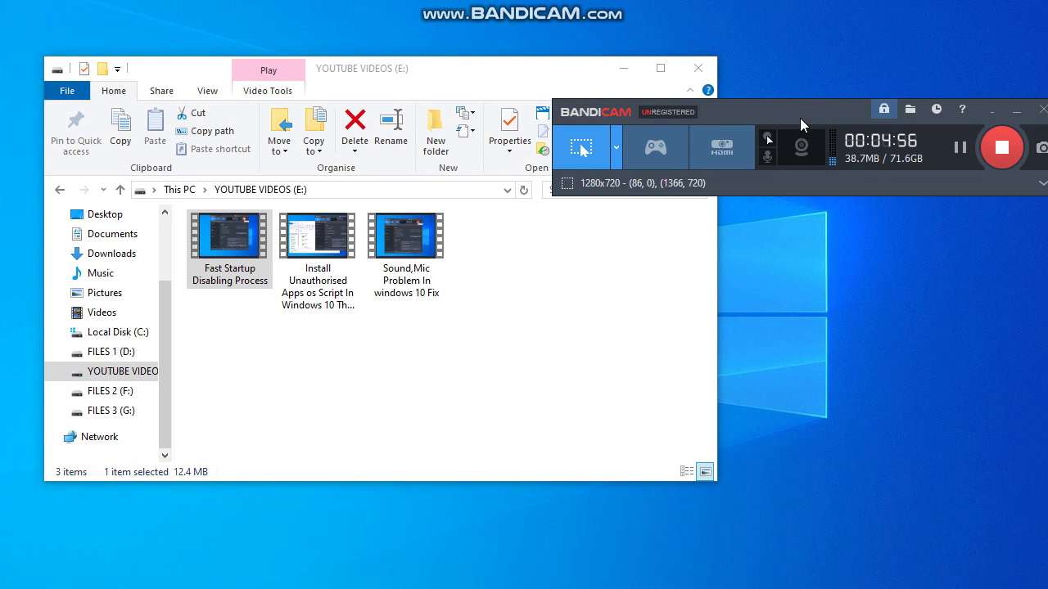
left_click_drag(799, 118, 629, 98)
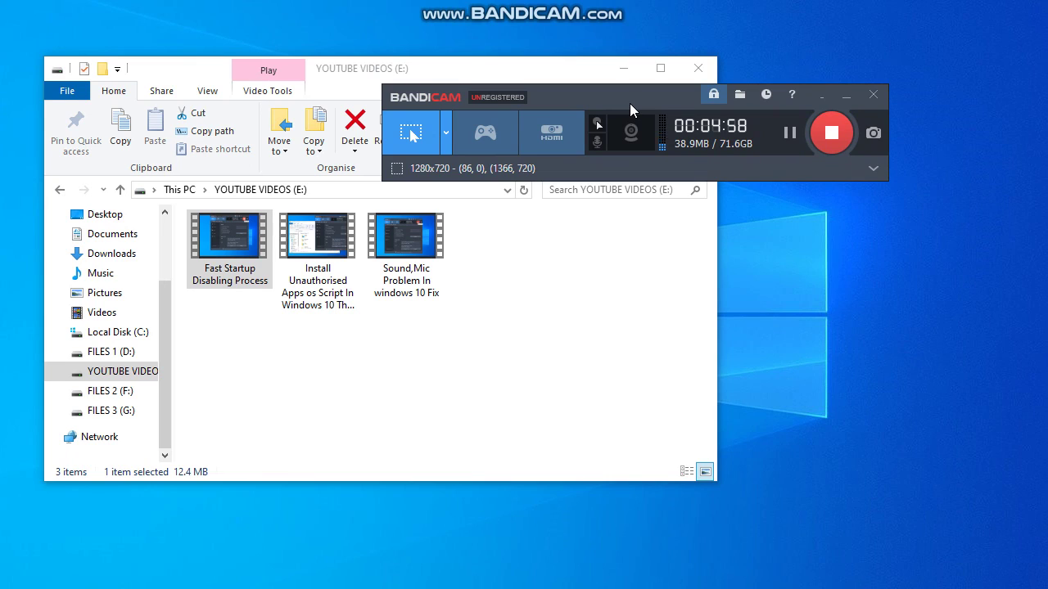